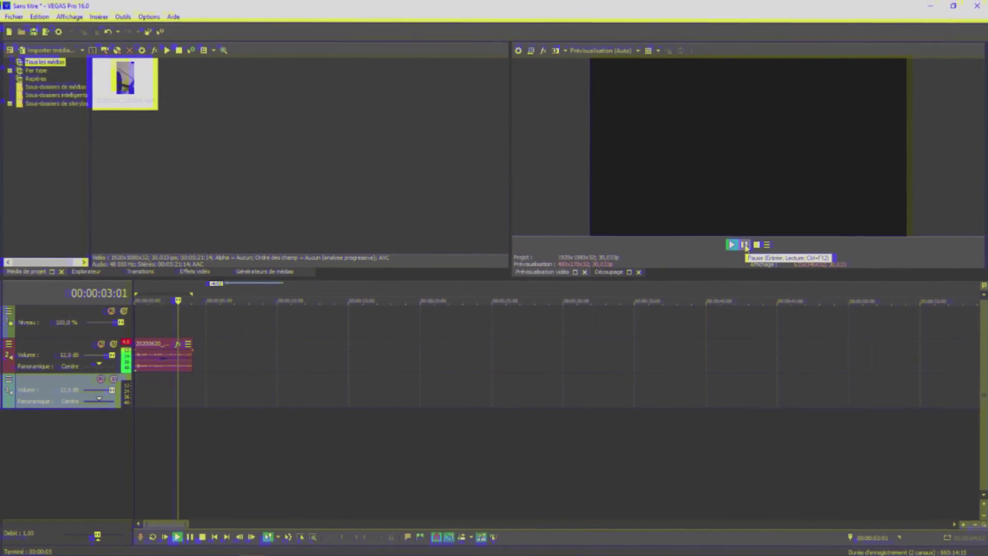
# Stop the playback, return to the timeline start, and add the EQ piste effect to the audio event
pyautogui.click(743, 245)
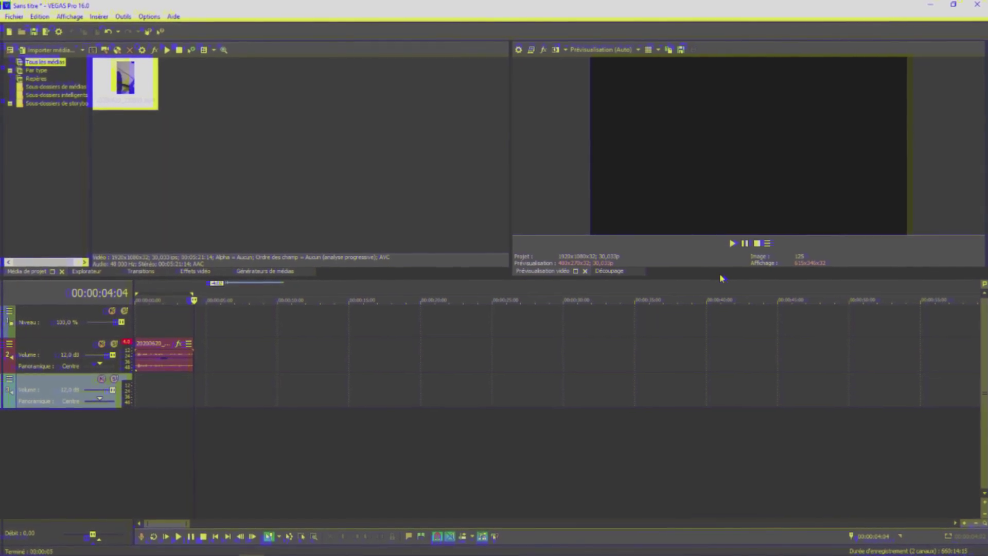
pyautogui.click(138, 388)
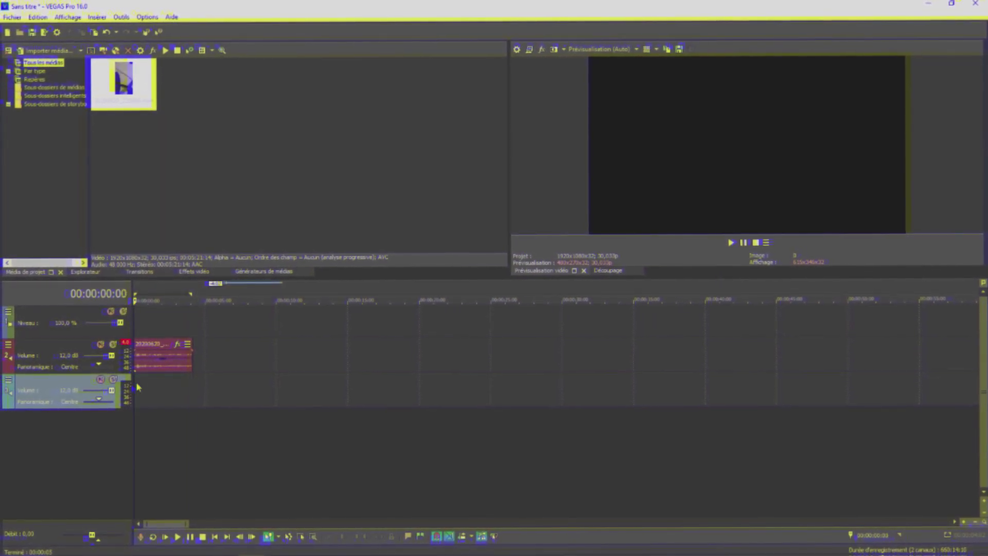
pyautogui.click(178, 344)
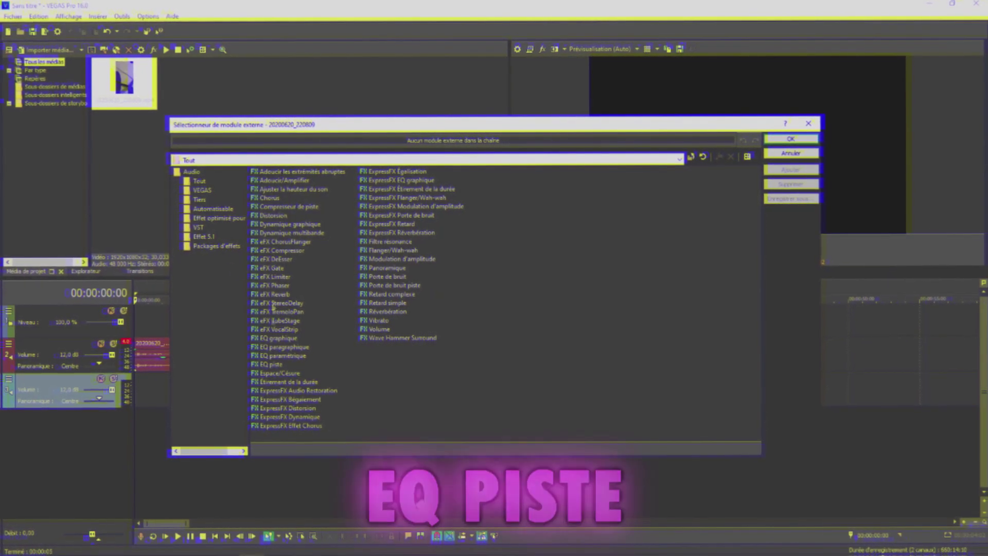
pyautogui.click(273, 366)
pyautogui.click(789, 170)
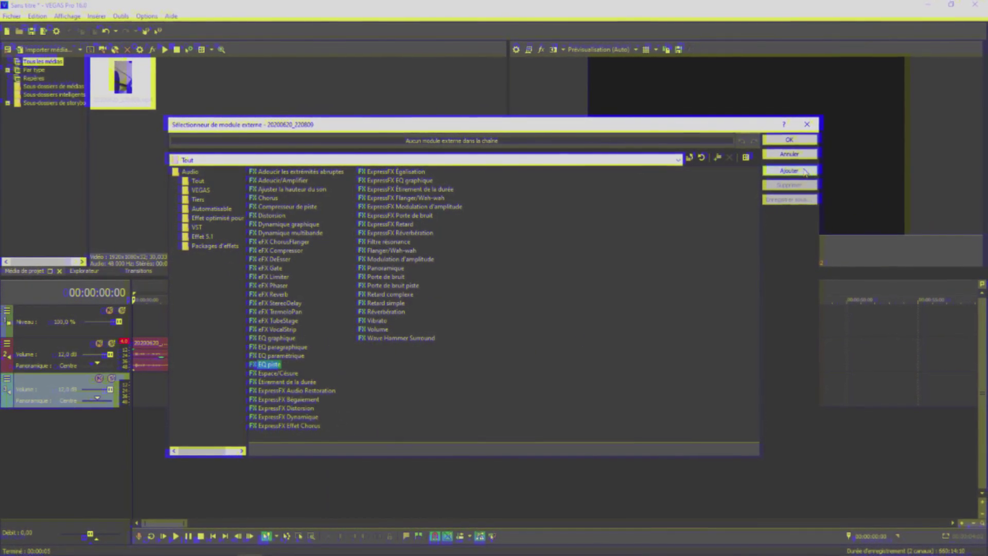
pyautogui.click(807, 143)
pyautogui.moveTo(691, 59); pyautogui.dragTo(536, 175)
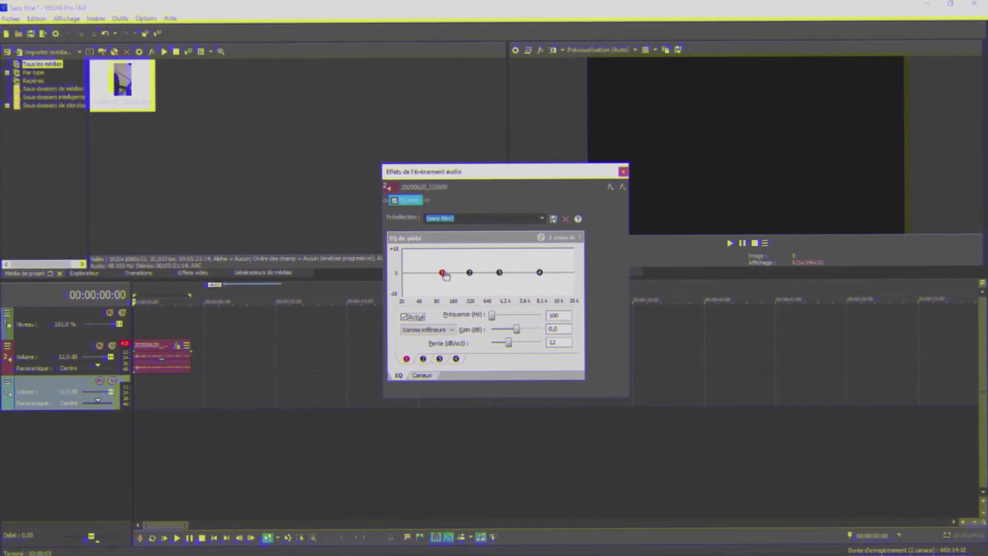
# Boost the EQ piste low and high bands to 15 dB, adjust band 2, and lower the audio event's gain
pyautogui.moveTo(566, 260); pyautogui.dragTo(574, 249)
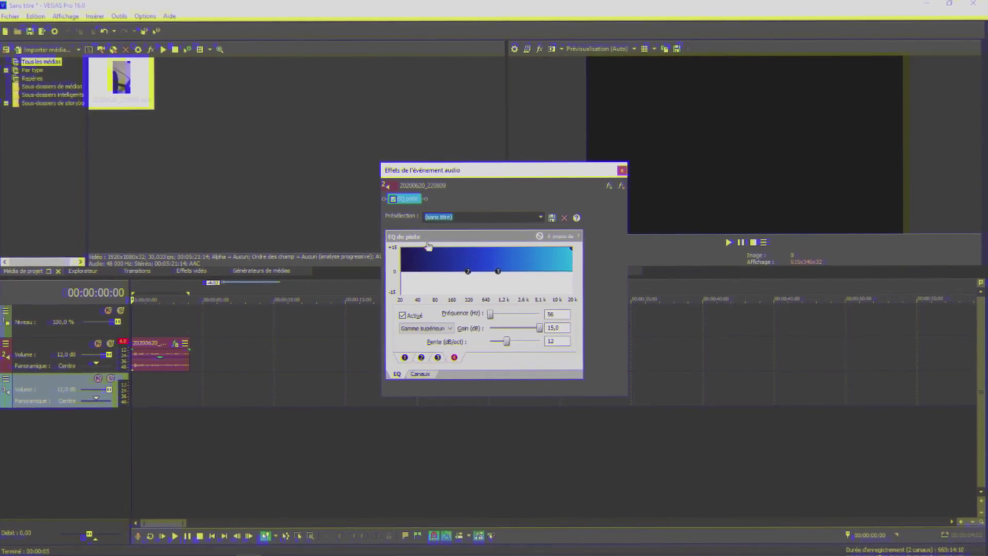
pyautogui.moveTo(572, 250); pyautogui.dragTo(557, 250)
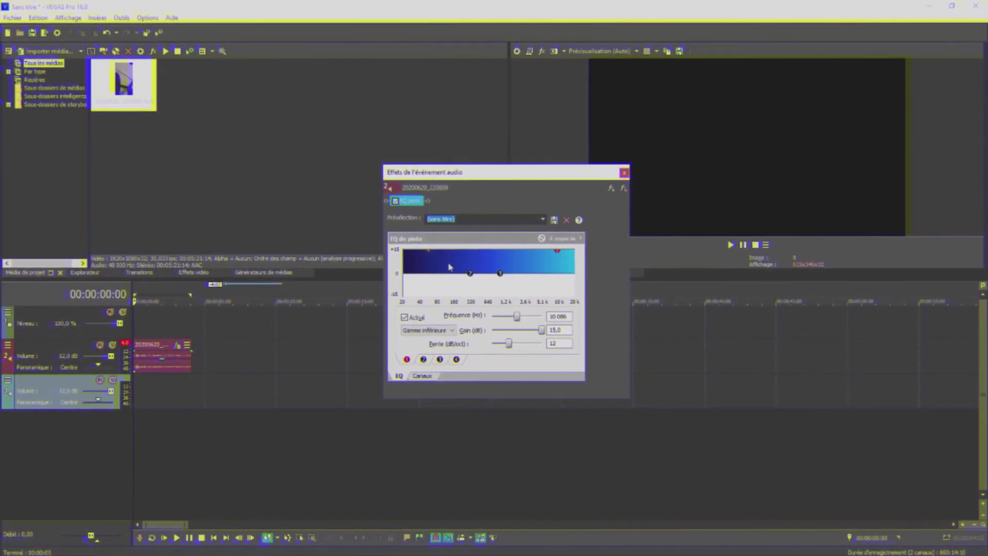
pyautogui.moveTo(470, 273); pyautogui.dragTo(561, 249)
pyautogui.click(624, 172)
pyautogui.moveTo(162, 360); pyautogui.dragTo(163, 369)
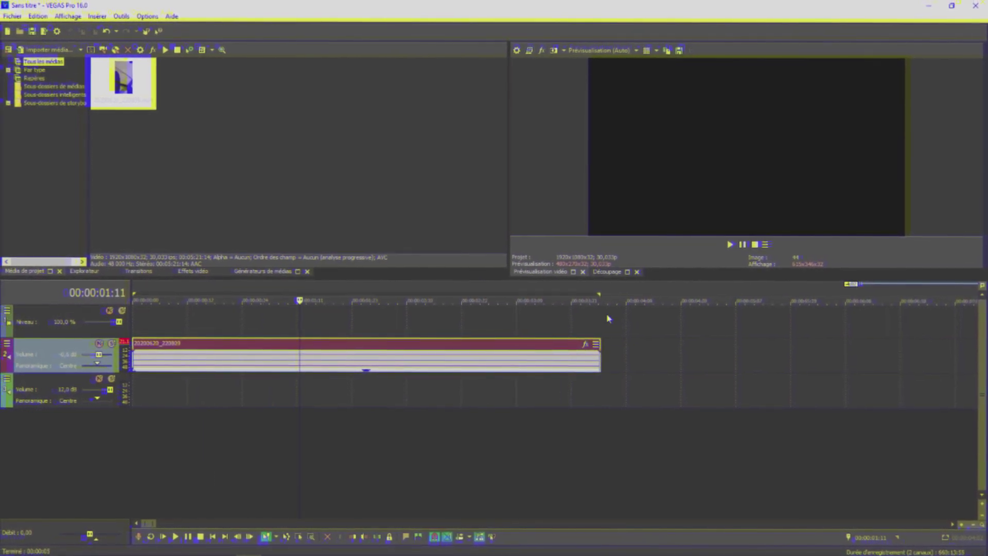
# Add the Distorsion effect to the audio event and readjust the event's gain
pyautogui.click(585, 345)
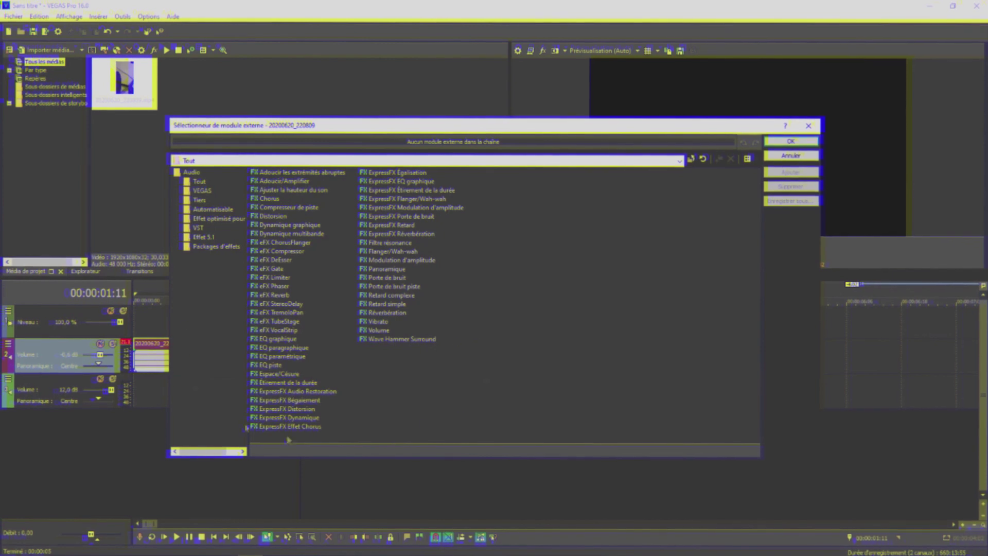
pyautogui.doubleClick(281, 216)
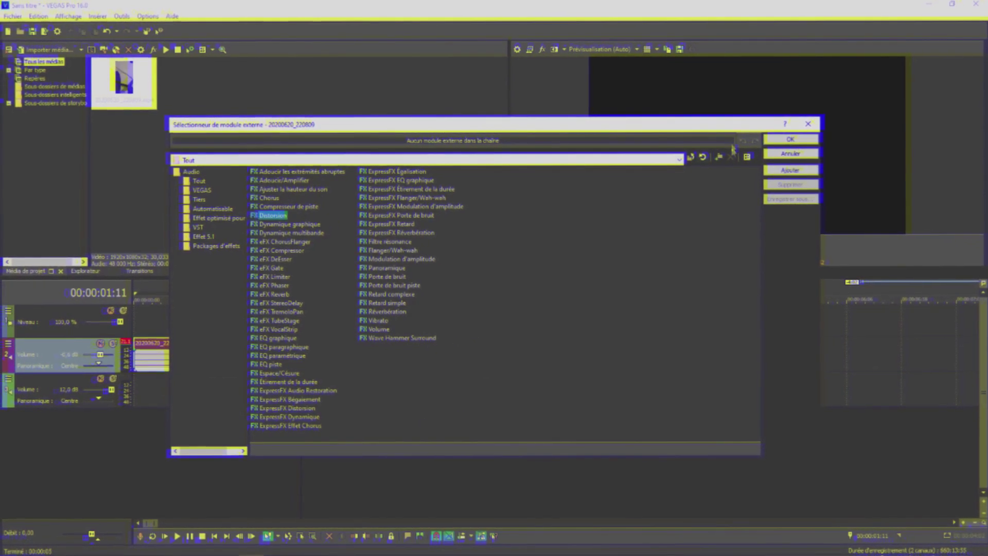
pyautogui.click(789, 140)
pyautogui.click(137, 321)
pyautogui.moveTo(197, 370); pyautogui.dragTo(198, 357)
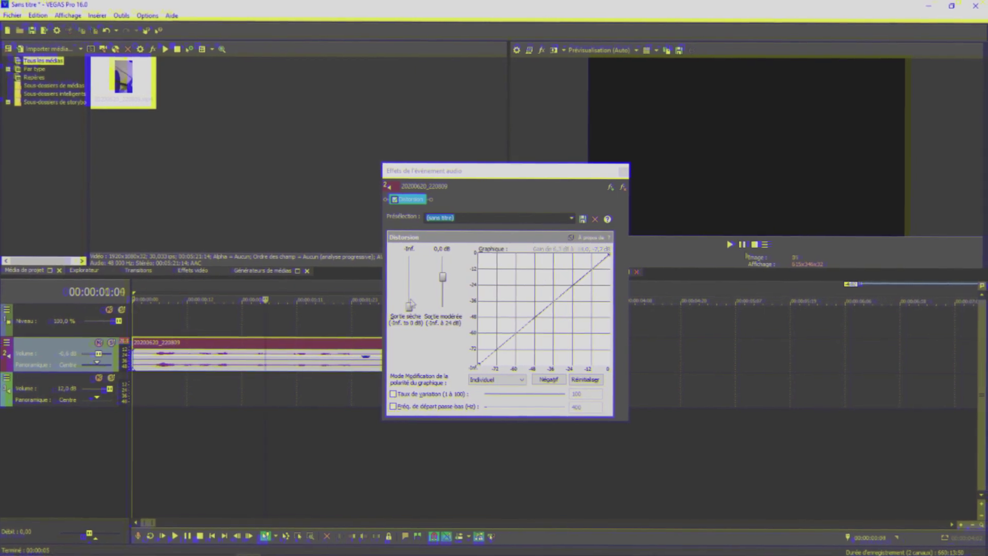
# Set the distortion's dry output to 0 dB and moderated output to 24 dB, bend its curve sharply upward, and preview the clip
pyautogui.moveTo(412, 307); pyautogui.dragTo(442, 257)
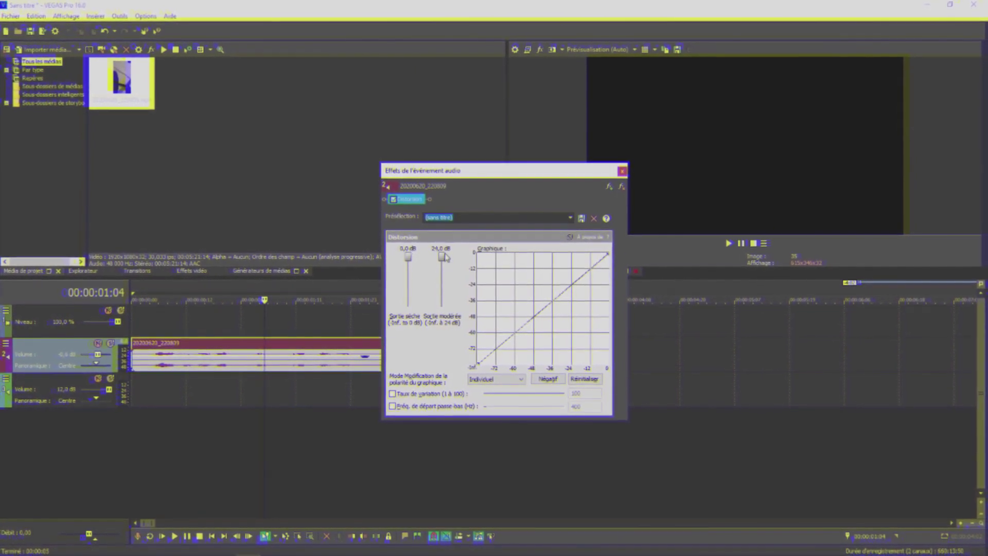
pyautogui.moveTo(527, 307); pyautogui.dragTo(483, 279)
pyautogui.click(142, 329)
pyautogui.click(733, 245)
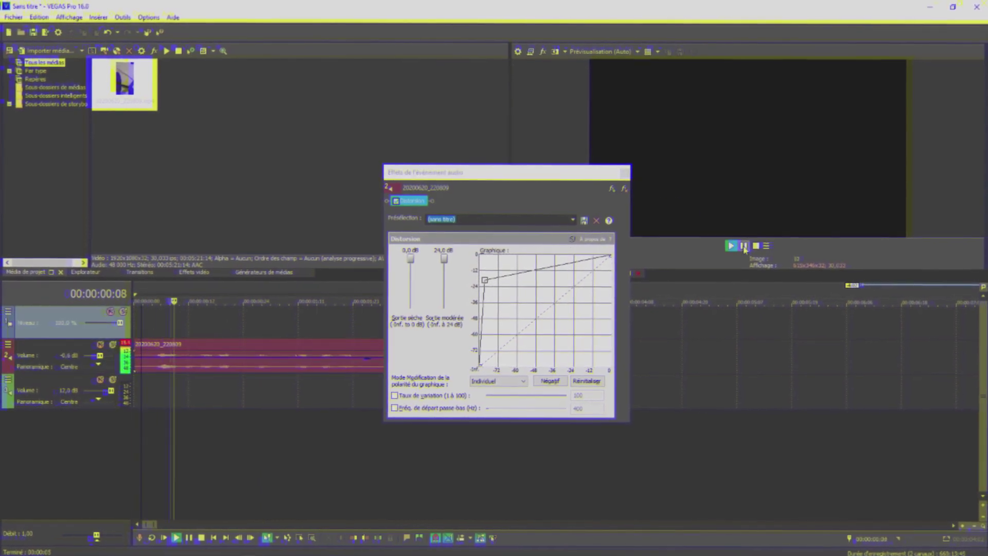
pyautogui.click(746, 244)
# Lower the audio event's gain and set the track volume to about -26.9 dB, replaying the distorted clip from the start
pyautogui.click(261, 364)
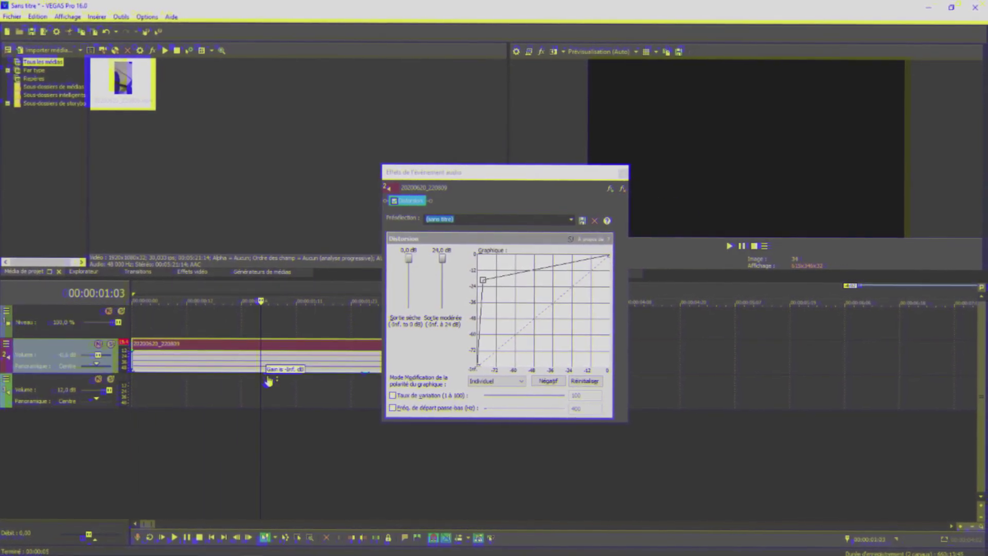
pyautogui.moveTo(101, 355); pyautogui.dragTo(89, 355)
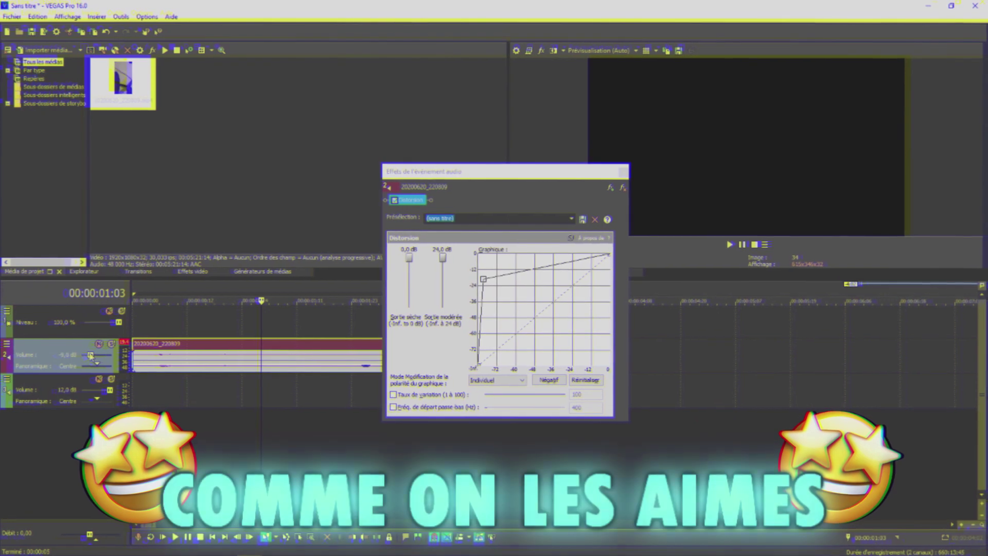
pyautogui.click(143, 328)
pyautogui.press('space')
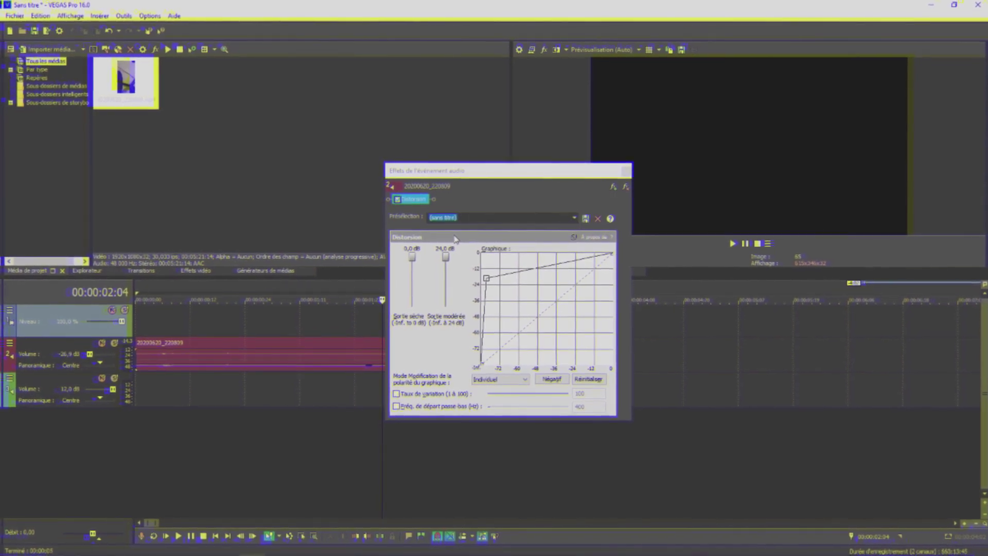
pyautogui.click(626, 171)
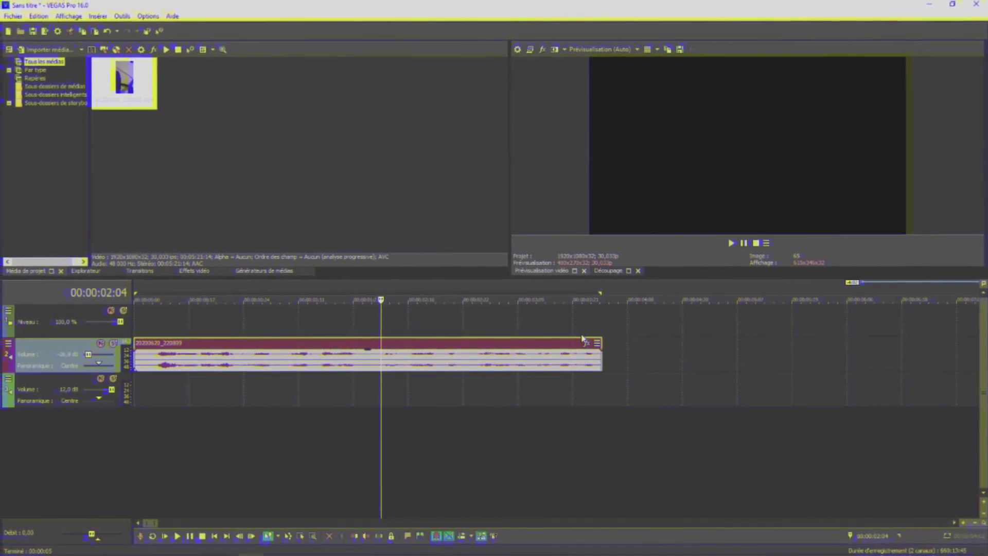
# Add the Ajuster la hauteur du son effect to the audio event with -5 semitones and Maintenir la durée enabled
pyautogui.click(585, 345)
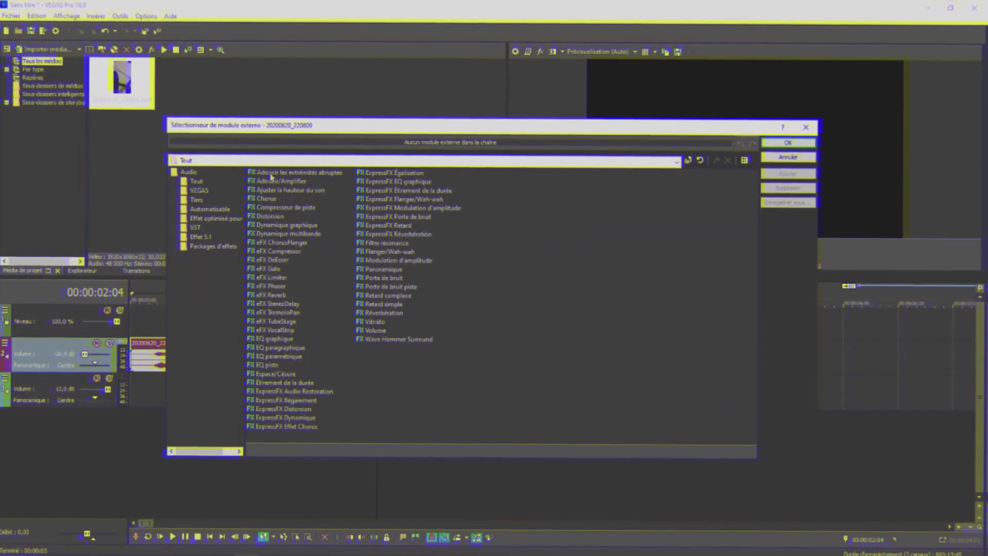
pyautogui.doubleClick(291, 190)
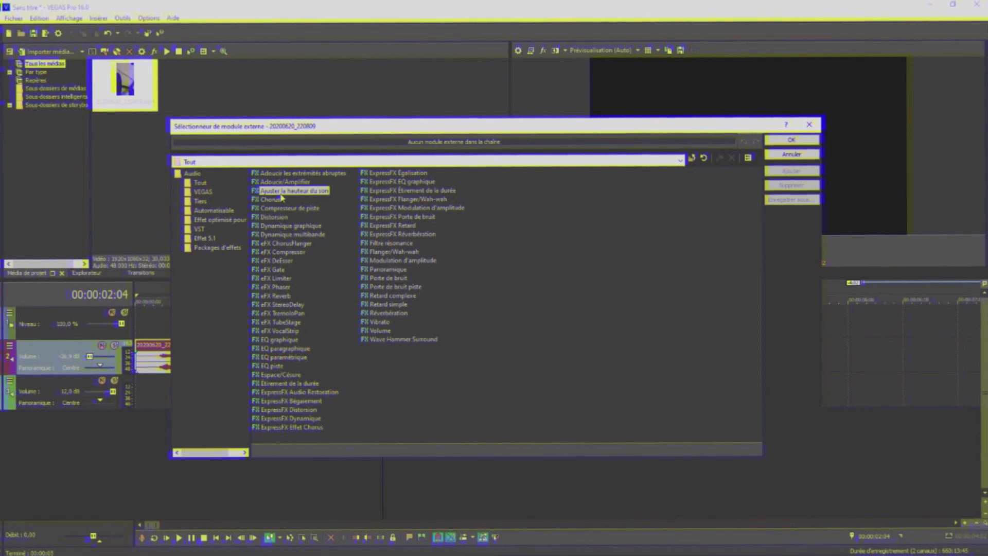
pyautogui.click(790, 141)
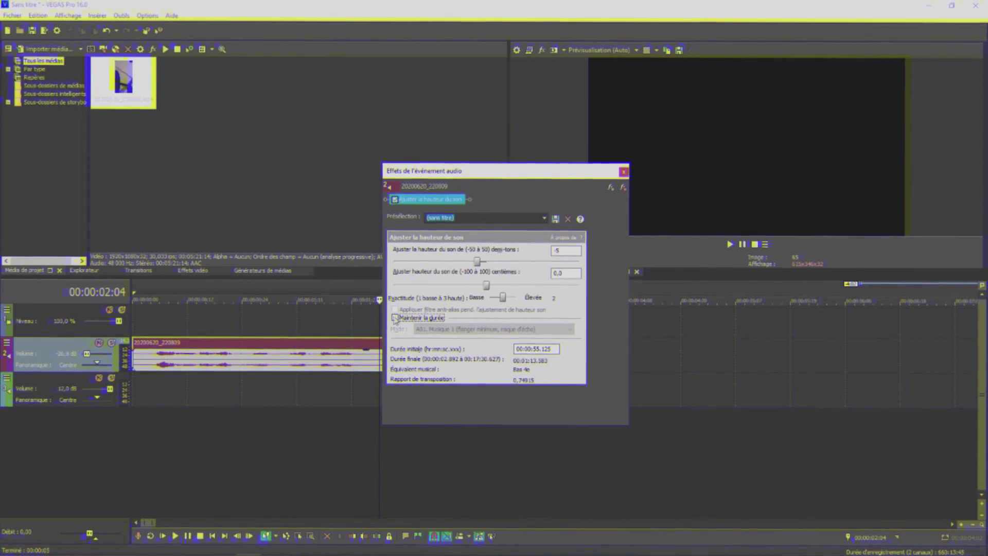
pyautogui.click(396, 317)
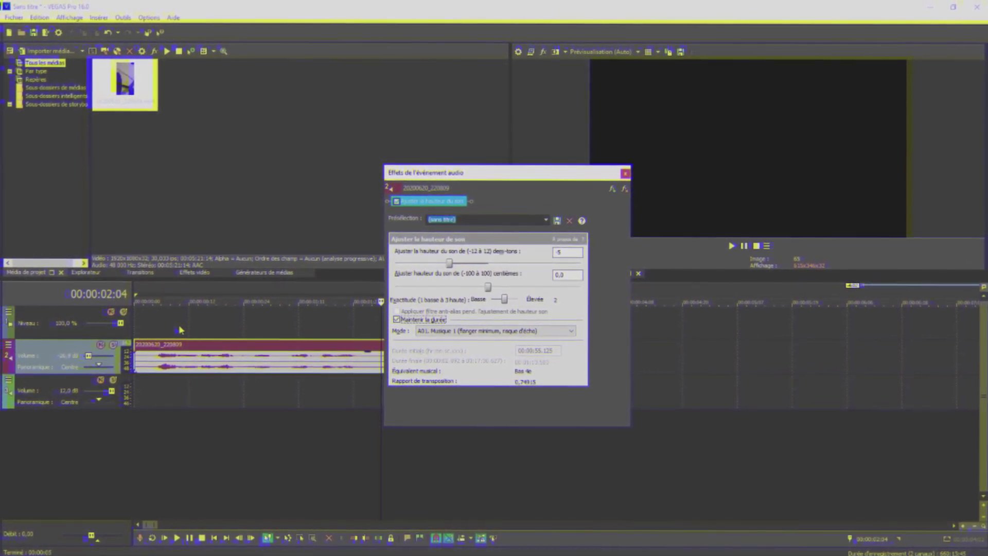
# Move the effect window off the audio event and preview the lower-pitched voice from the start
pyautogui.click(142, 327)
pyautogui.moveTo(560, 176); pyautogui.dragTo(806, 273)
pyautogui.click(732, 245)
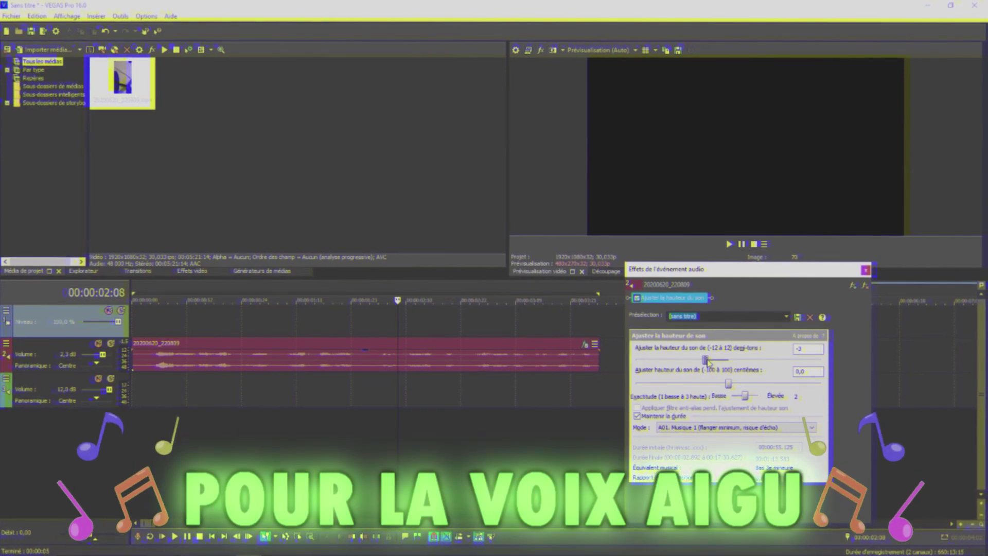
# Set the pitch adjustment to 3 semitones for a high voice and preview the clip from near its start
pyautogui.moveTo(717, 362); pyautogui.dragTo(753, 361)
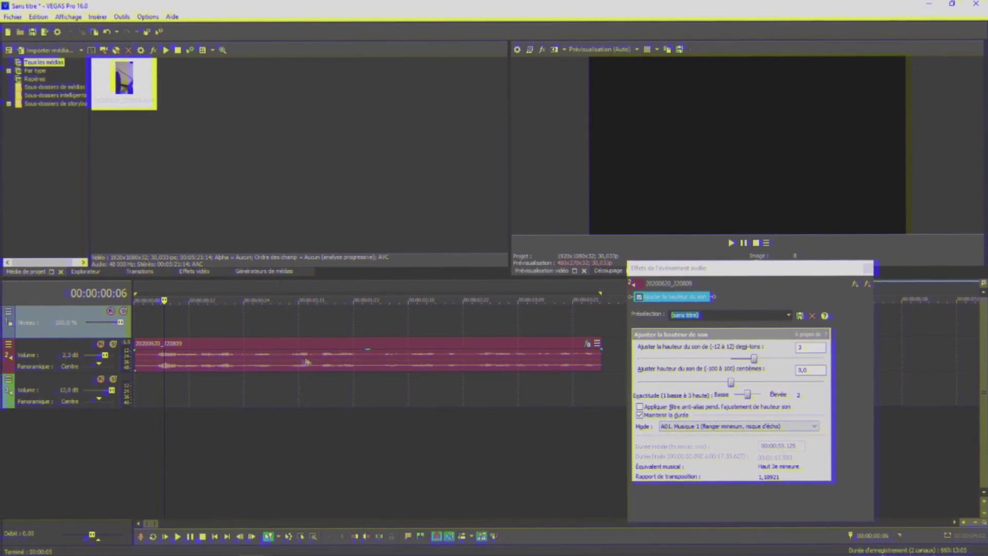
pyautogui.click(167, 382)
pyautogui.click(731, 243)
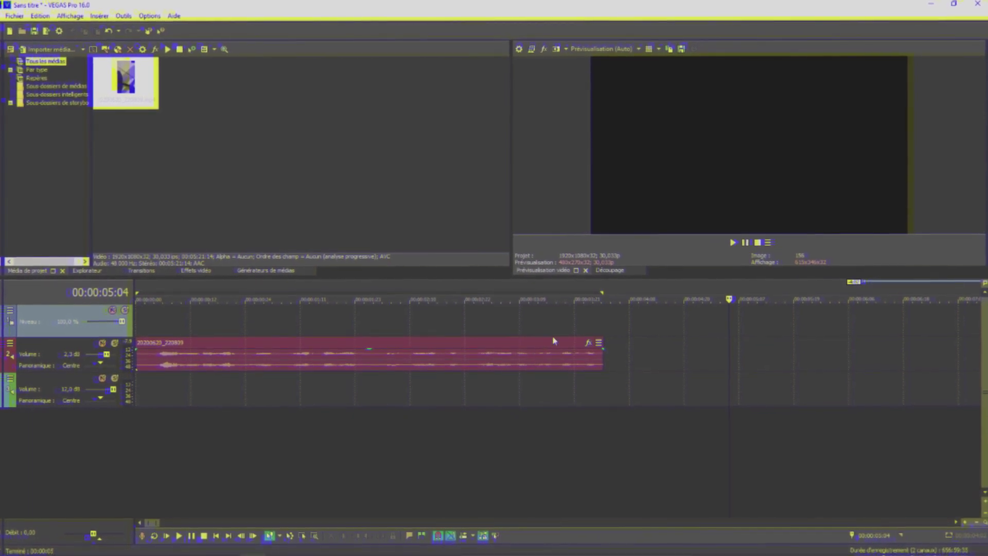
# Add the ExpressFX Égalisation effect to the audio event
pyautogui.click(584, 344)
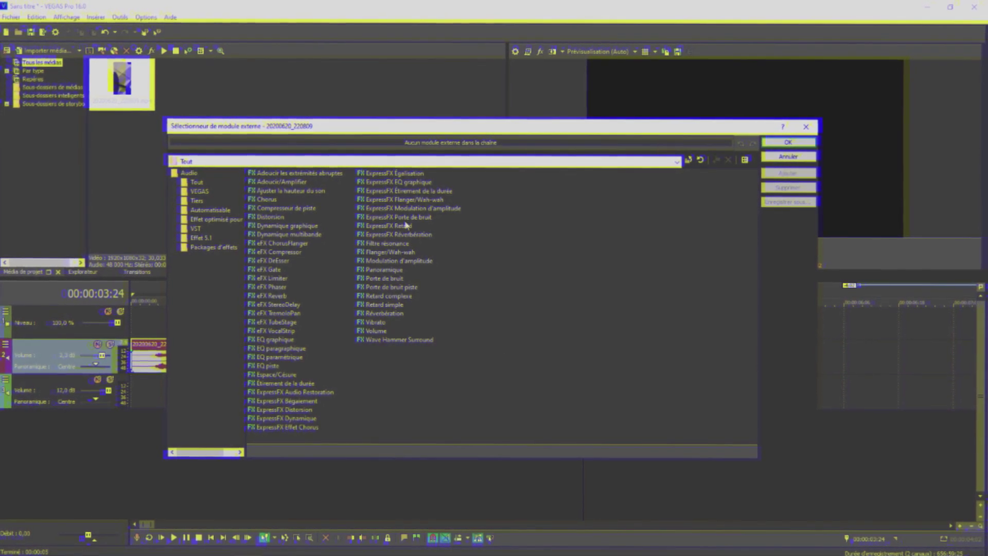
pyautogui.click(393, 173)
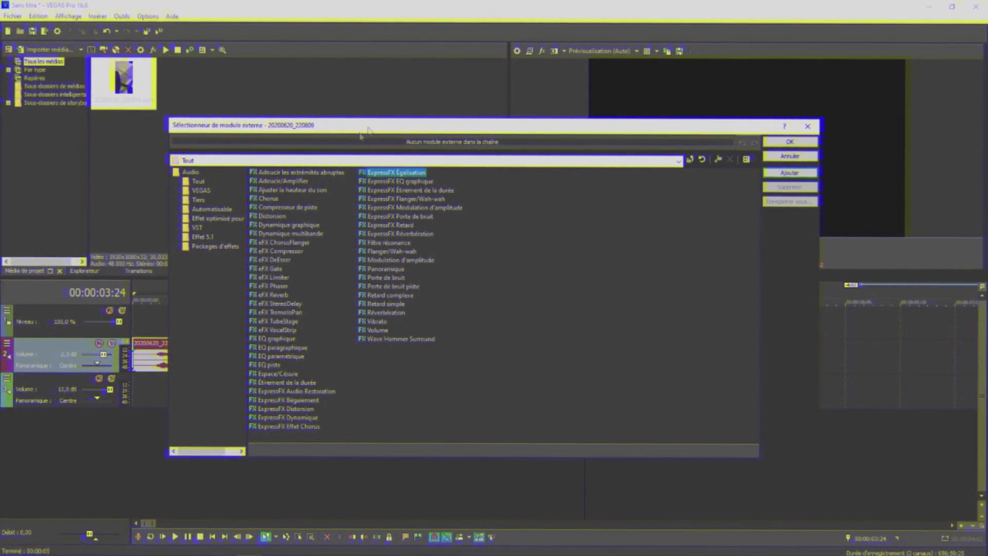
pyautogui.click(790, 173)
pyautogui.click(791, 143)
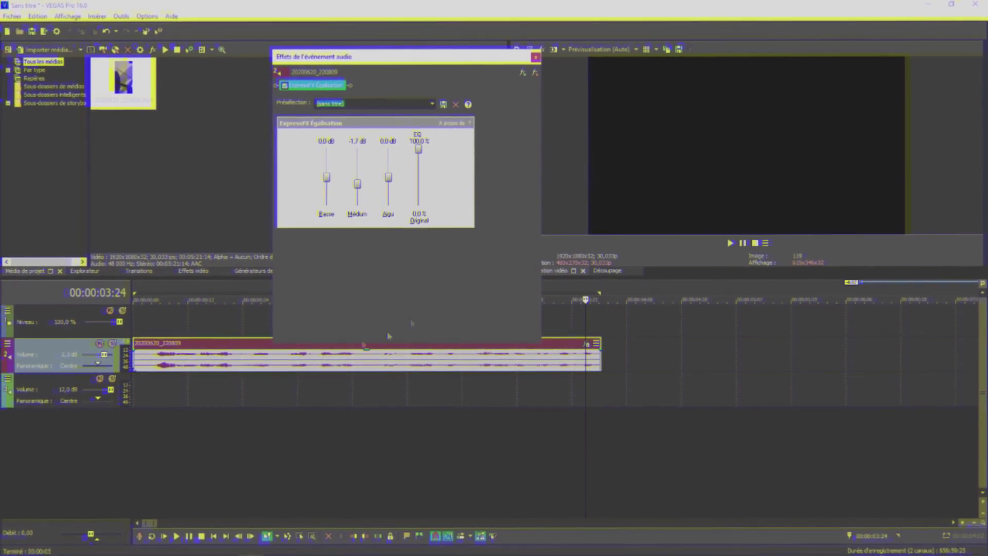
# Try the equalizer's Médium gain at 25 dB while playing the clip from near its start
pyautogui.click(177, 346)
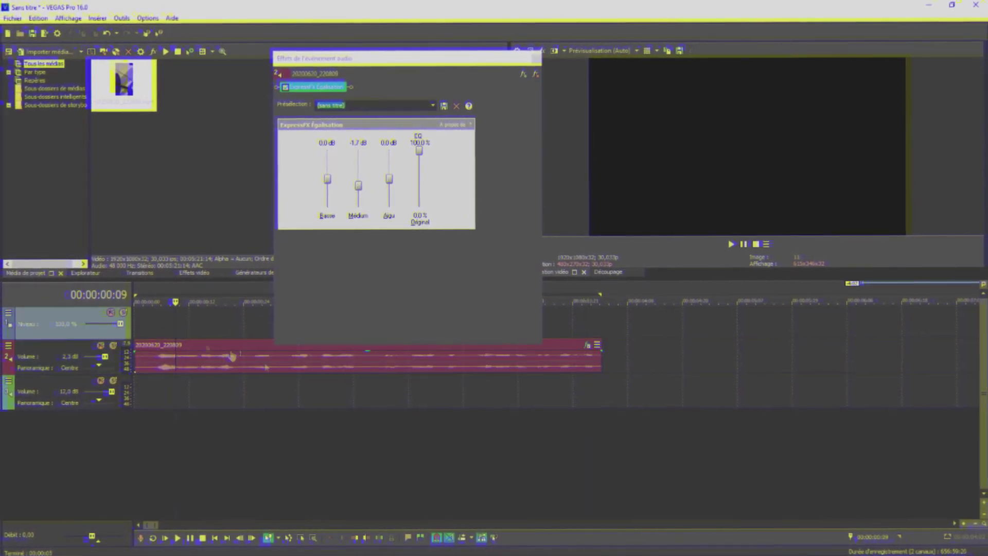
pyautogui.moveTo(358, 184); pyautogui.dragTo(362, 144)
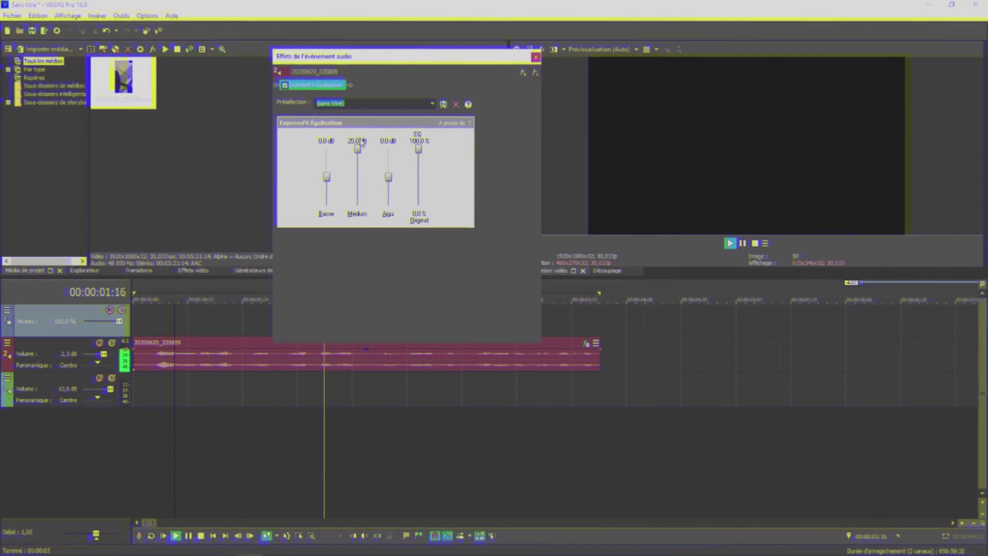
pyautogui.click(236, 355)
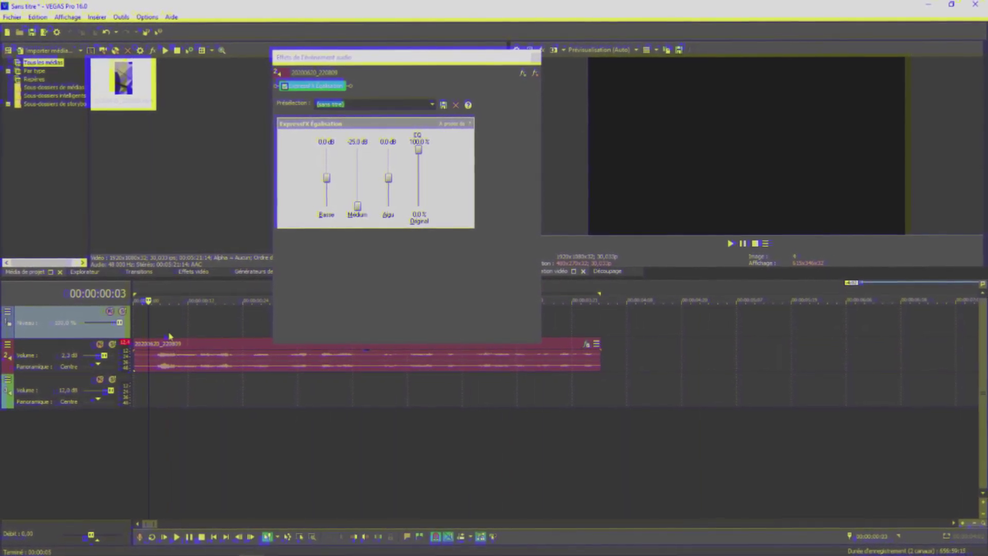
# Set the equalizer's Basse gain to -25 dB and Médium gain to 25 dB, and preview the clip
pyautogui.press('i')
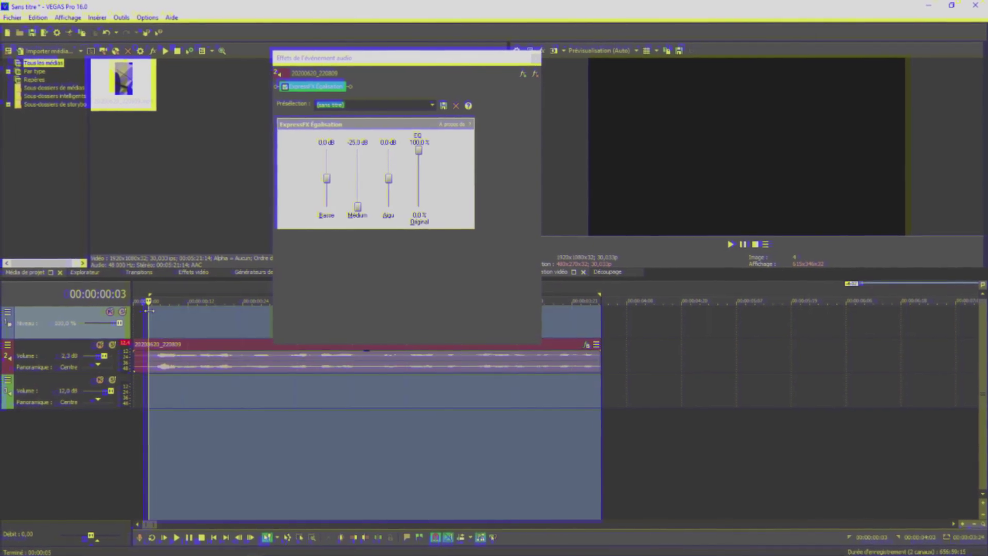
pyautogui.moveTo(360, 206); pyautogui.dragTo(324, 249)
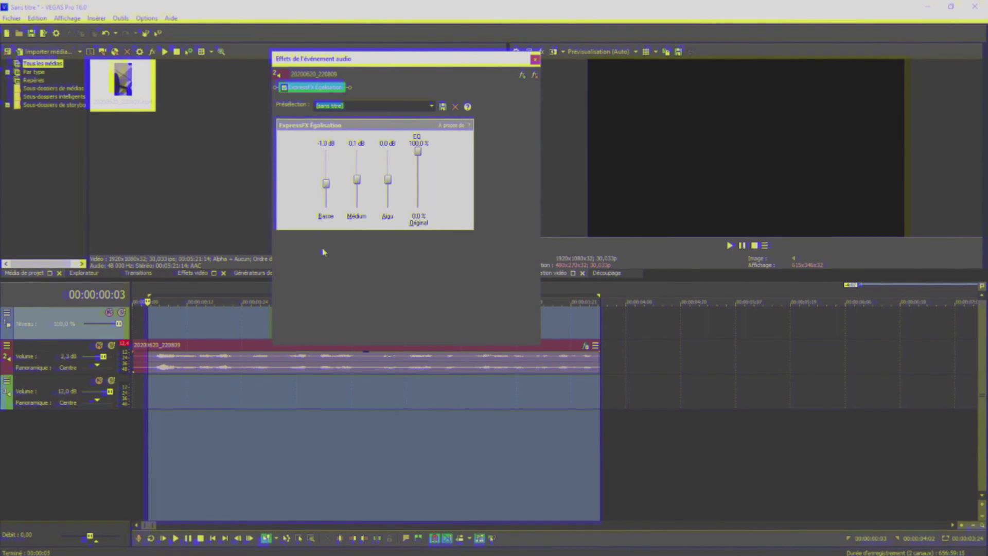
pyautogui.click(741, 244)
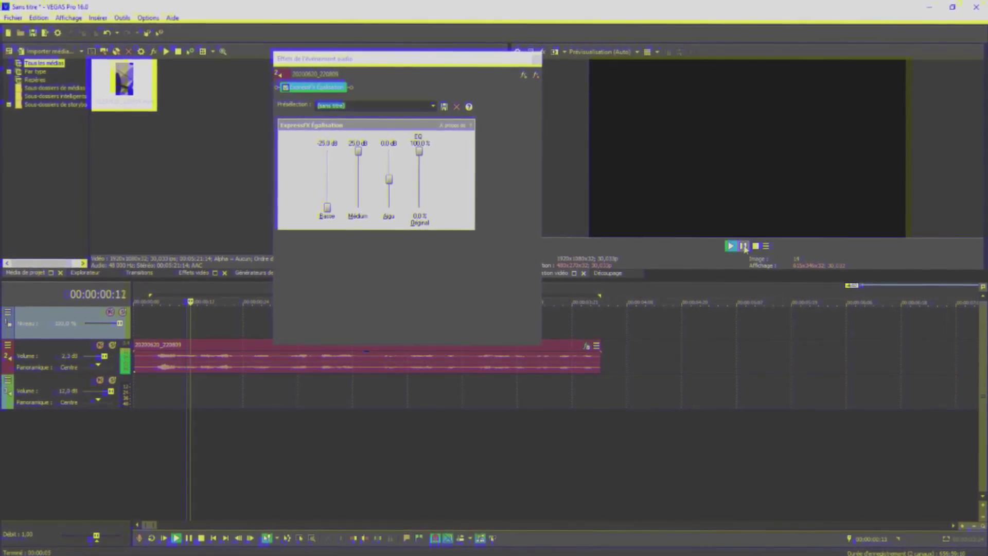
pyautogui.click(744, 247)
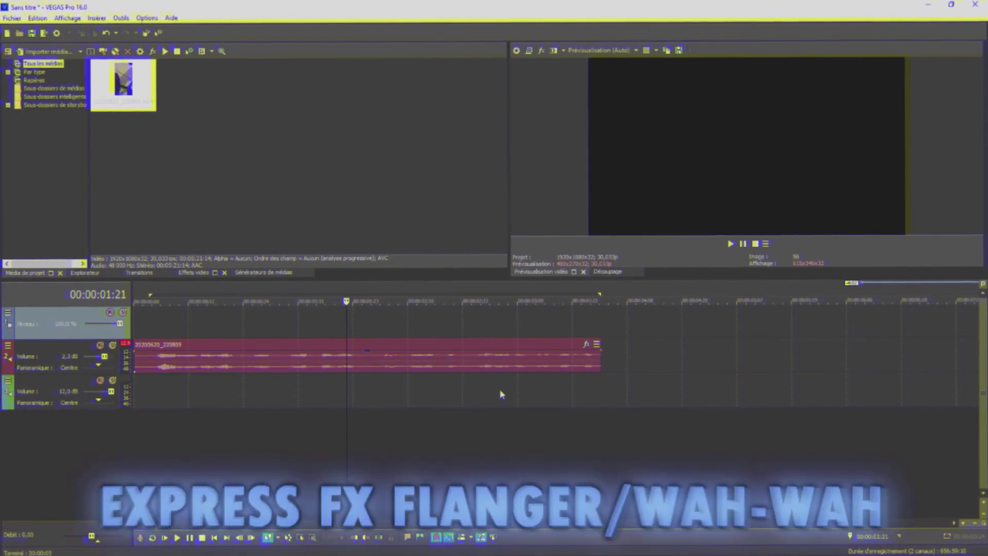
# Add the ExpressFX Flanger/Wah-wah effect to the audio event
pyautogui.click(586, 343)
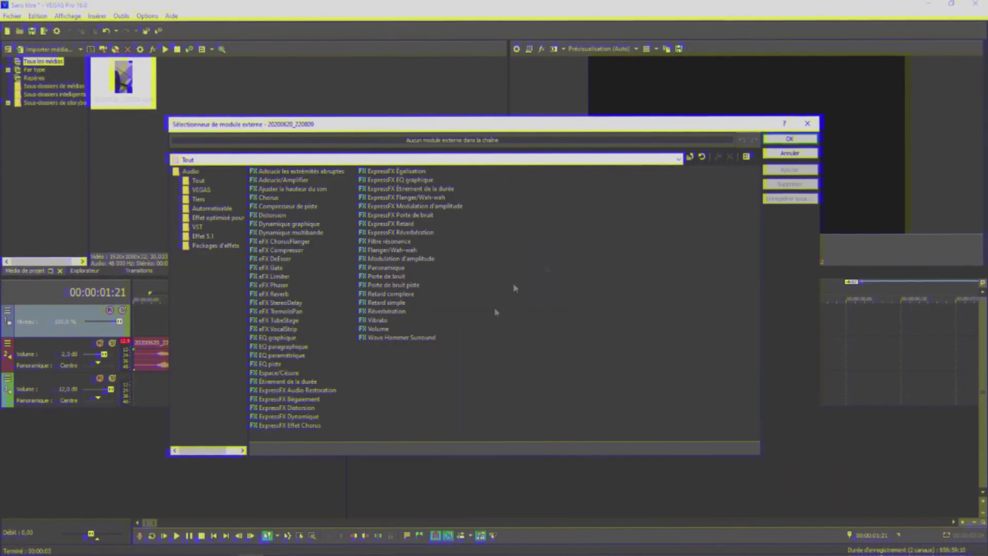
pyautogui.click(431, 200)
pyautogui.click(787, 171)
pyautogui.click(787, 140)
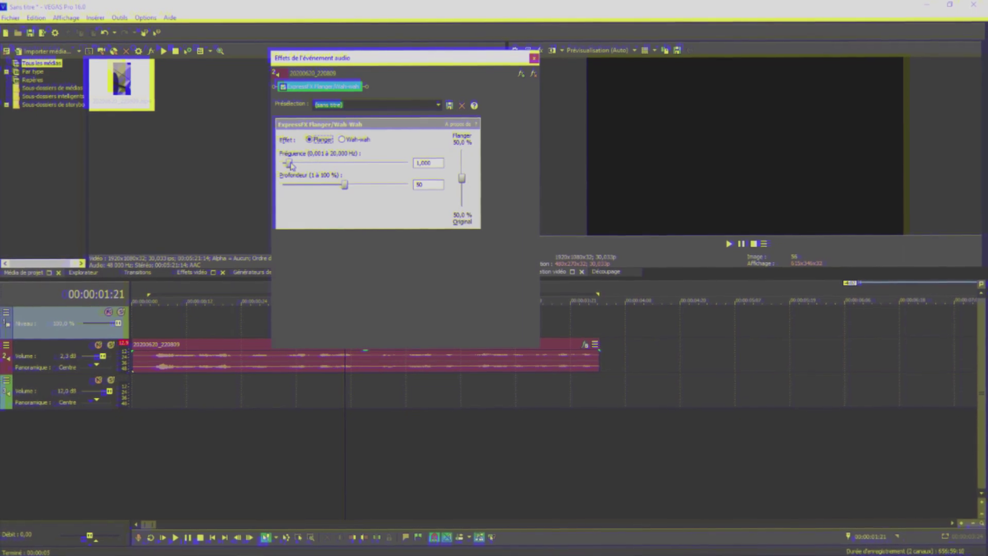
# Set the flanger's Fréquence to about 12.8 Hz and its Flanger mix to 100%, and preview the clip from near its start
pyautogui.moveTo(291, 163); pyautogui.dragTo(346, 163)
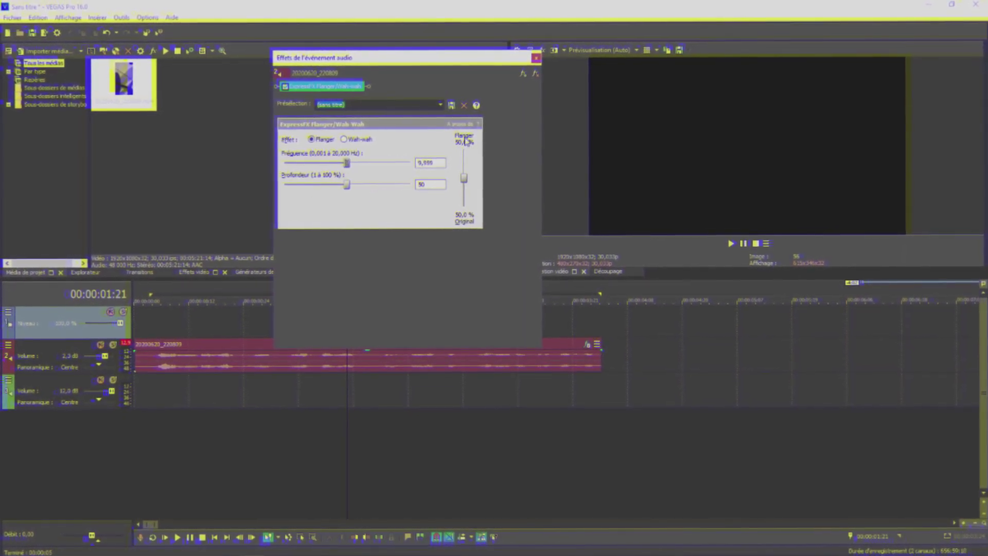
pyautogui.moveTo(461, 184); pyautogui.dragTo(461, 148)
pyautogui.press('space')
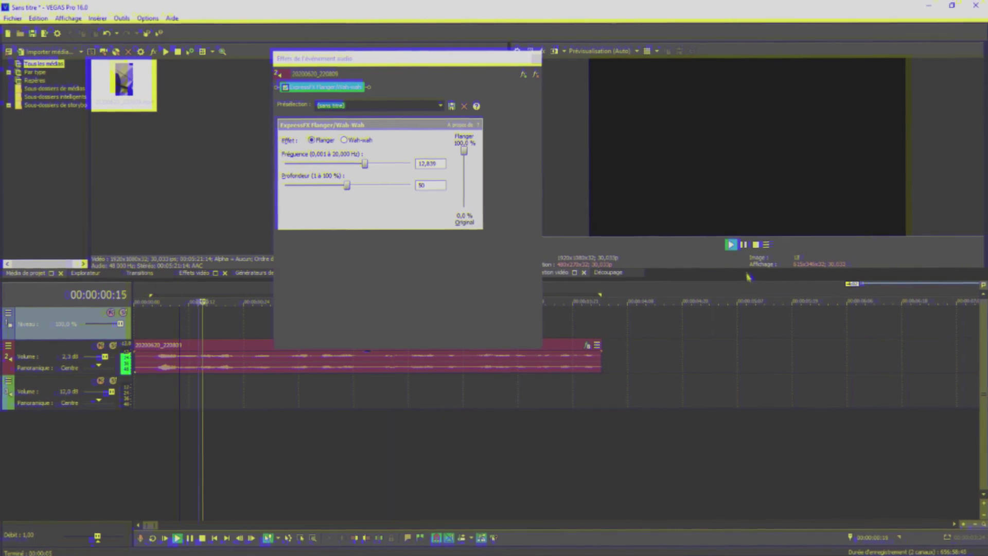
pyautogui.click(746, 247)
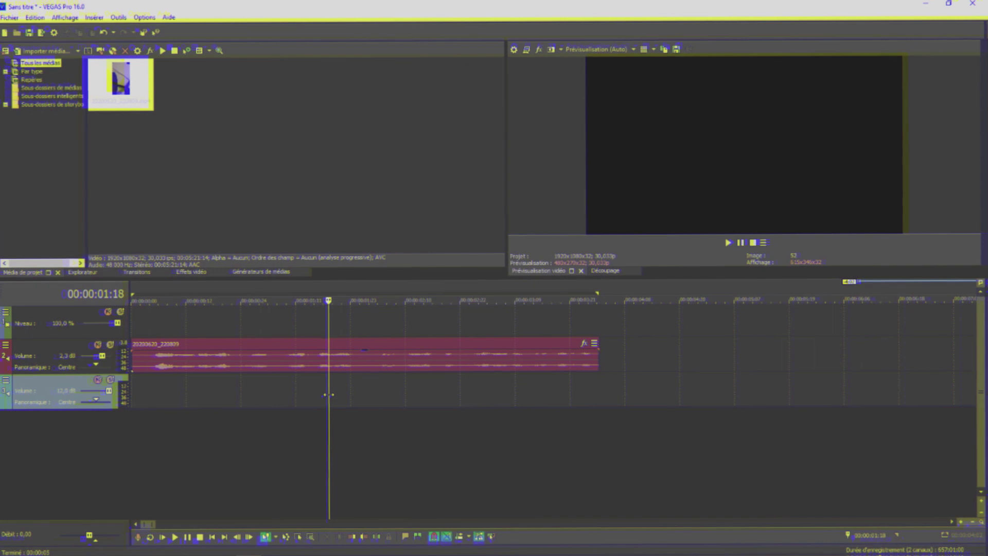
# Add the Réverbération effect to the audio event
pyautogui.click(587, 347)
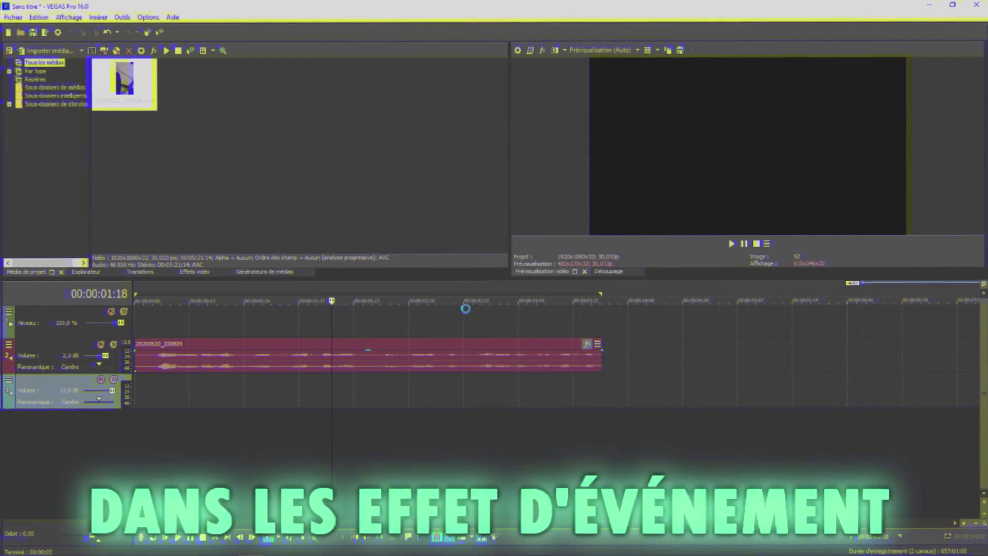
pyautogui.click(393, 314)
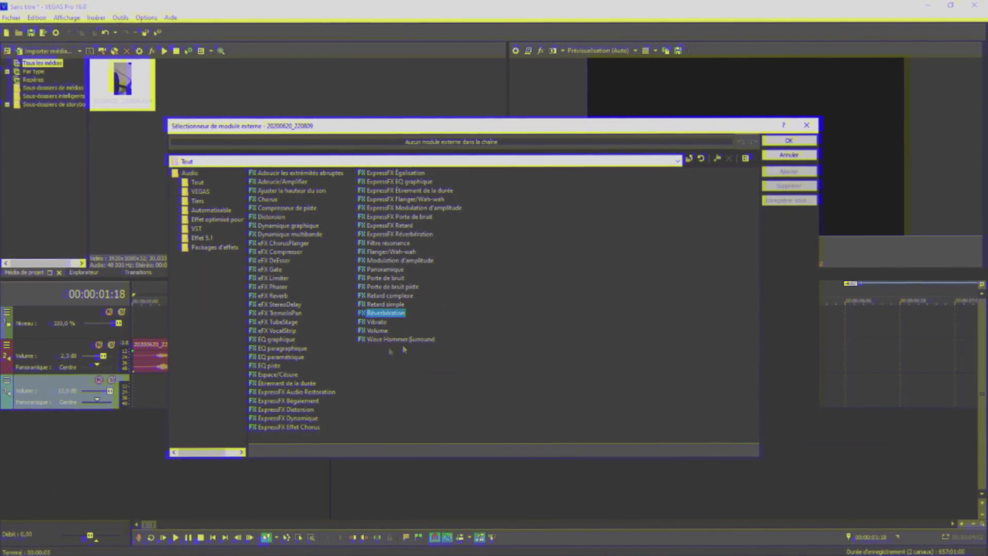
pyautogui.click(789, 171)
pyautogui.click(790, 141)
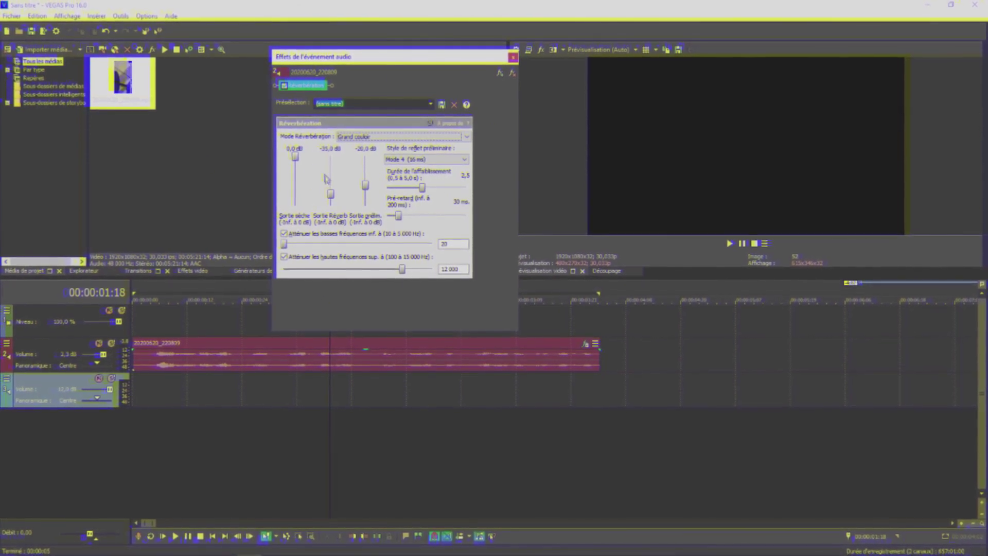
# Set the reverb's Sortie Réverb level to about -33.5 dB and preview the clip from near its start
pyautogui.moveTo(330, 194); pyautogui.dragTo(333, 196)
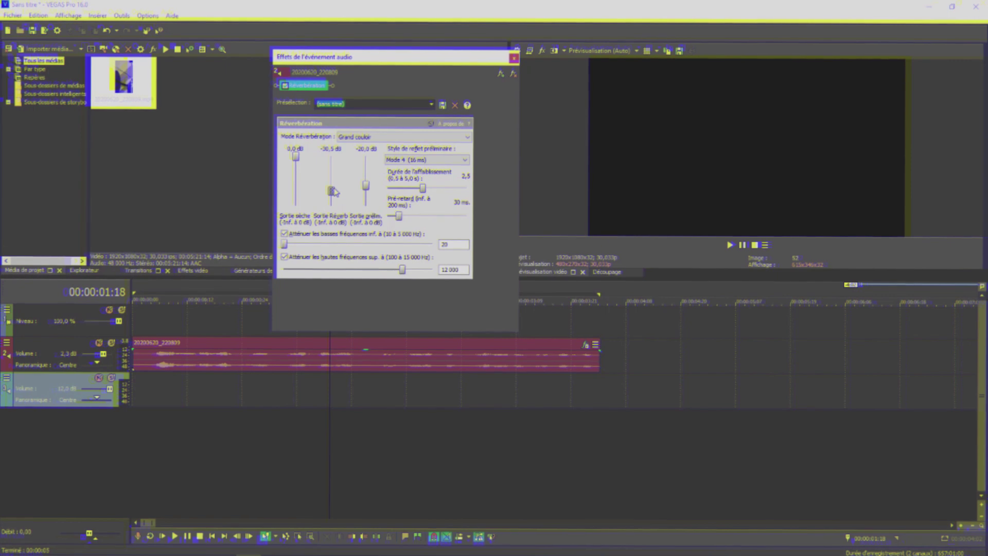
pyautogui.moveTo(335, 193); pyautogui.dragTo(339, 181)
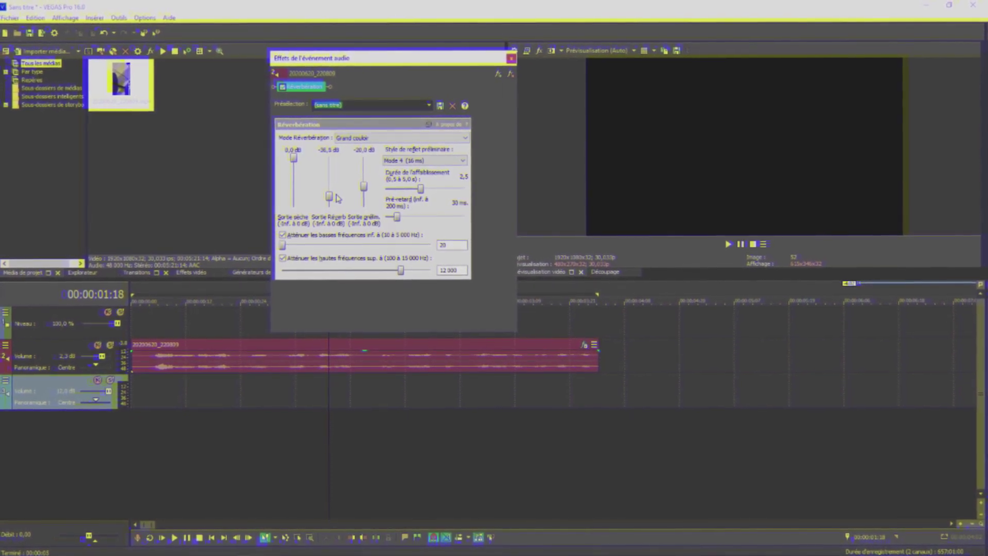
pyautogui.moveTo(338, 194); pyautogui.dragTo(333, 192)
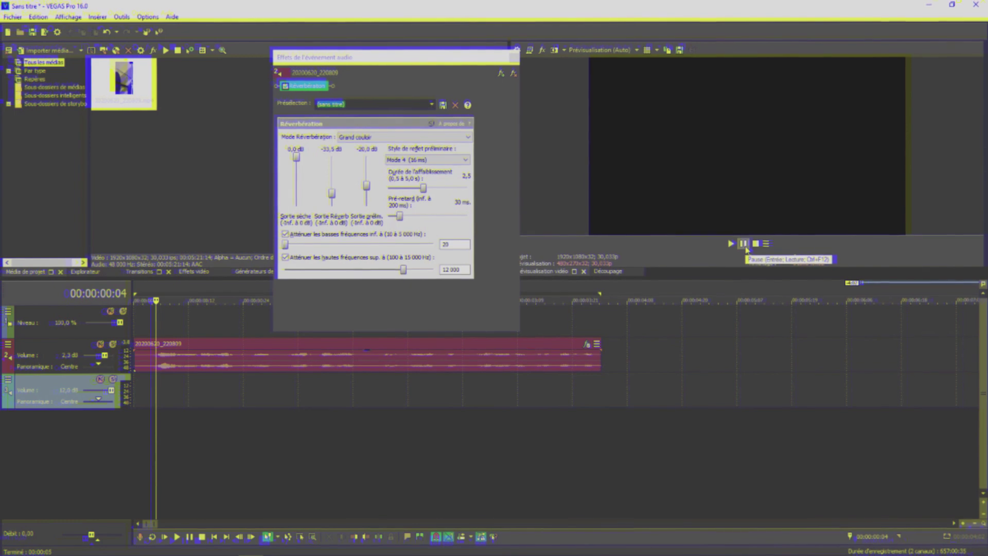
pyautogui.click(747, 249)
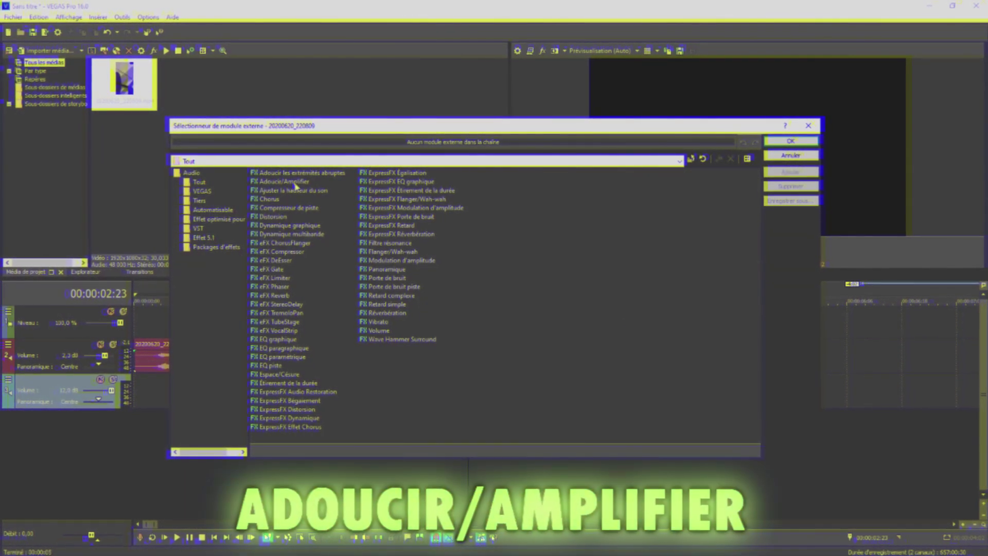
# Add the Adoucir/Amplifier effect to the audio event
pyautogui.click(286, 181)
pyautogui.click(794, 173)
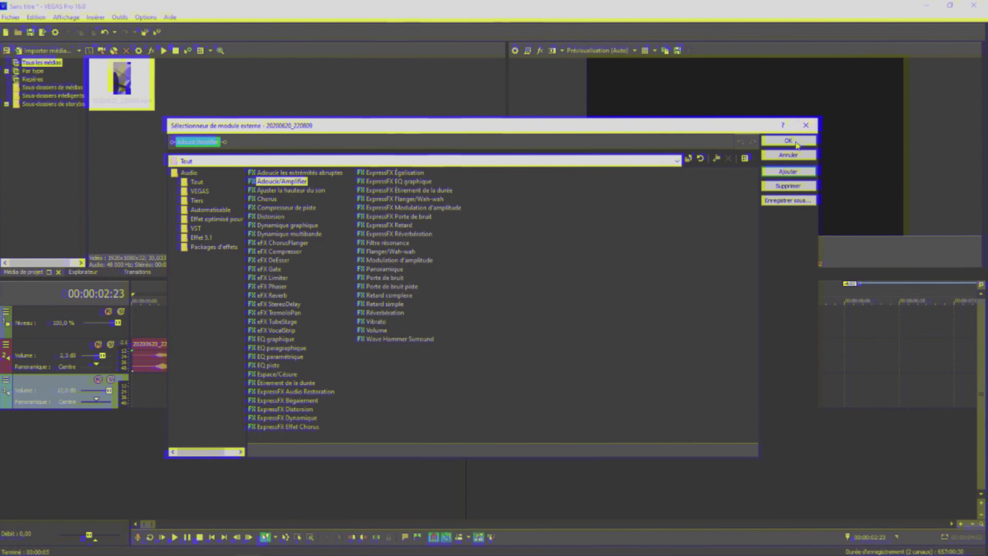
pyautogui.click(794, 142)
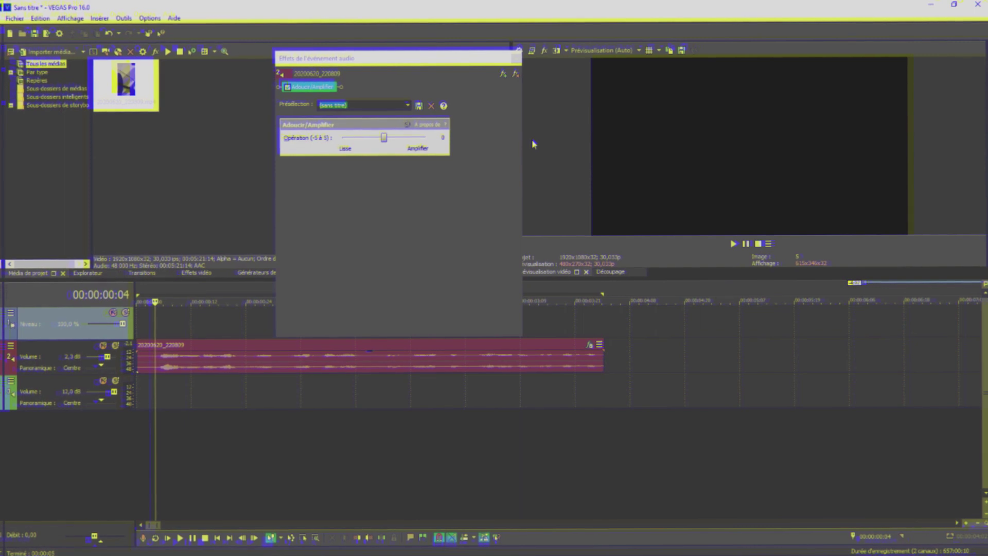
# Preview the clip with the Adoucir/Amplifier Opération at -2, and try it again with the setting moved toward Amplifier
pyautogui.moveTo(383, 137); pyautogui.dragTo(355, 137)
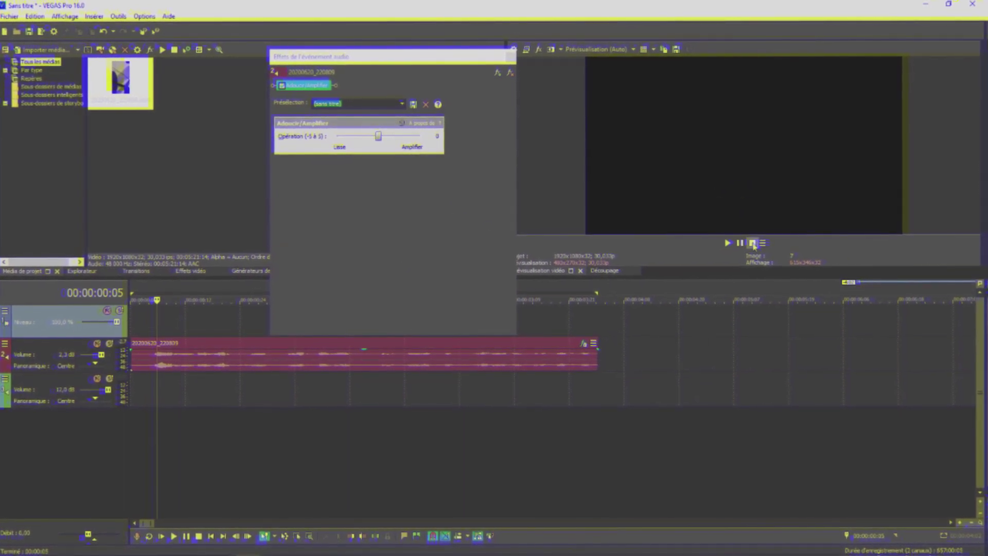
pyautogui.moveTo(379, 138)
pyautogui.mouseDown()
pyautogui.moveTo(356, 140)
pyautogui.moveTo(371, 140)
pyautogui.mouseUp()
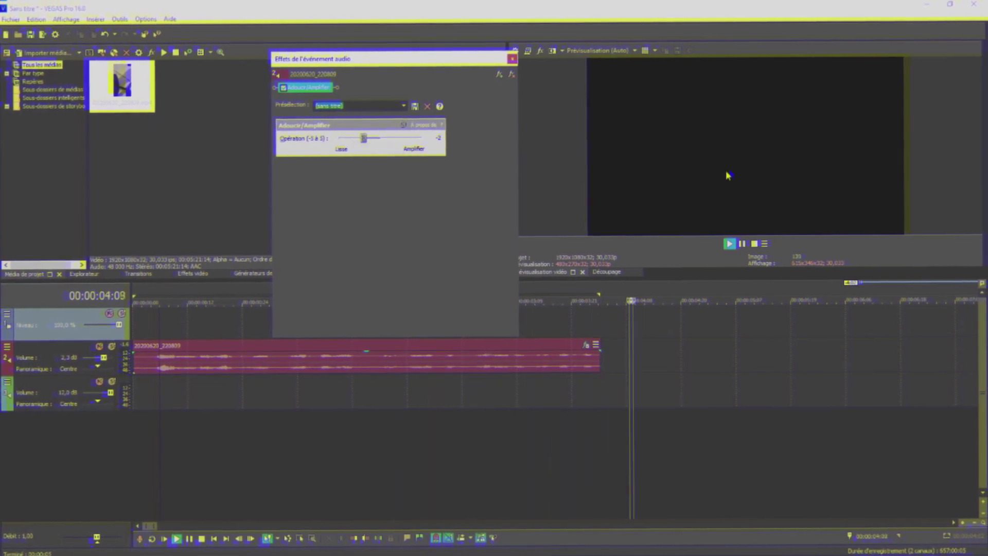
pyautogui.click(743, 245)
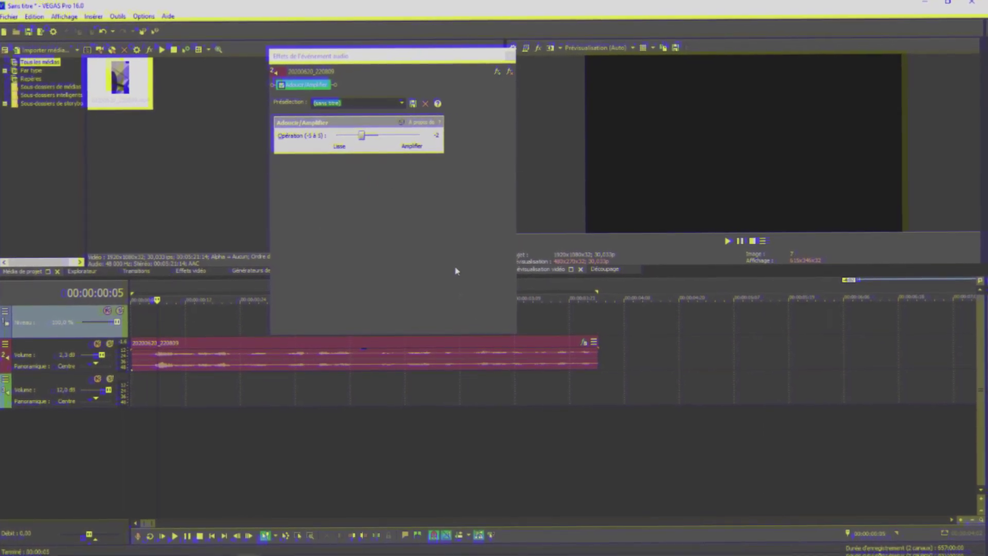
pyautogui.moveTo(406, 138); pyautogui.dragTo(432, 138)
pyautogui.click(743, 247)
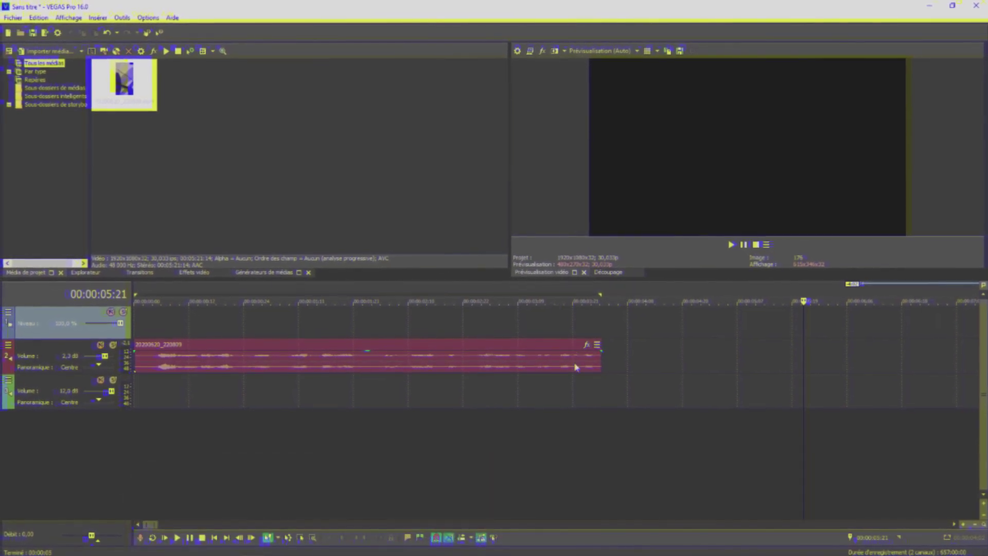
# Add the Modulation d'amplitude effect to the audio event
pyautogui.click(586, 344)
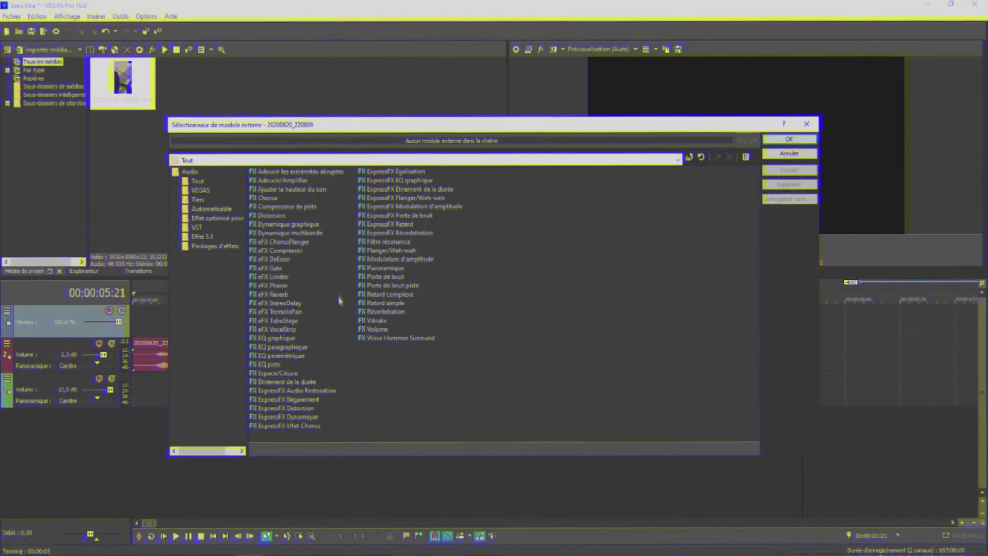
pyautogui.click(400, 259)
pyautogui.click(790, 141)
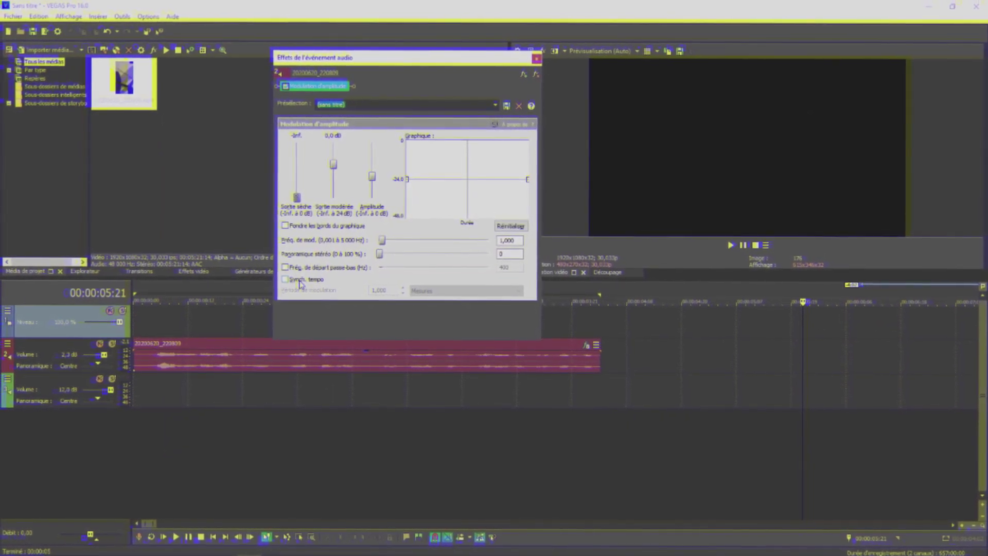
# Enable Synch. tempo, Fréq. de départ passe-bas and Fondre les bords du graphique, and set Sortie modérée to about 17.9 dB
pyautogui.click(296, 281)
pyautogui.click(286, 266)
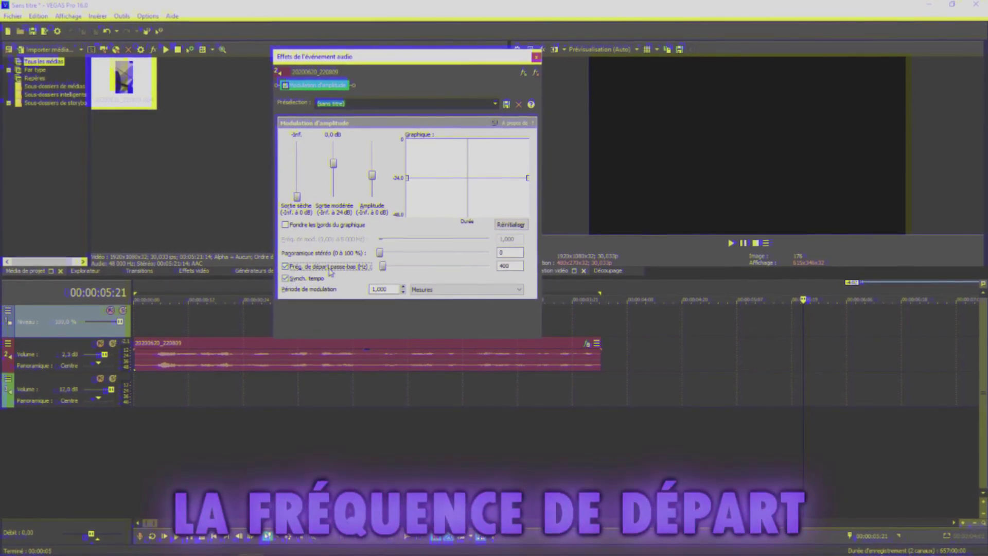
pyautogui.click(347, 228)
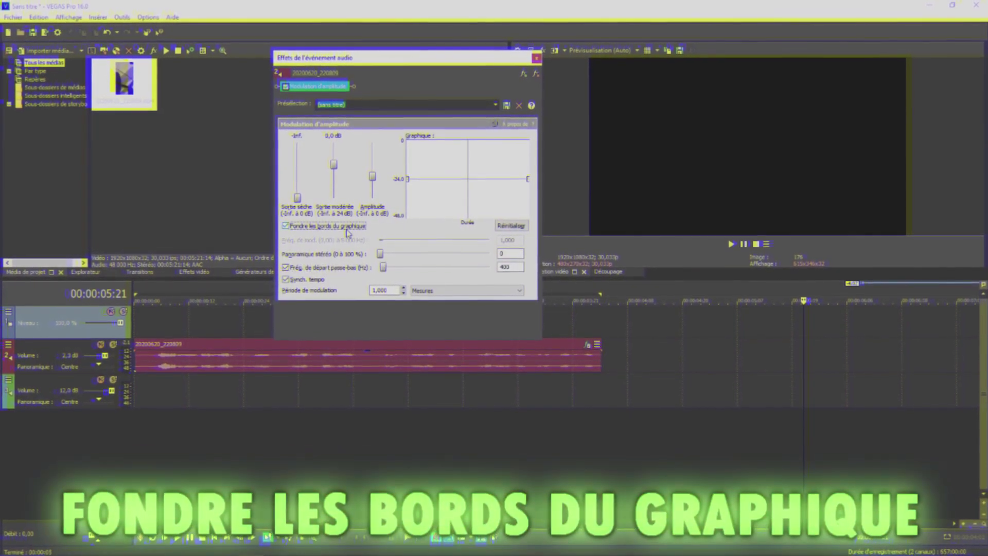
pyautogui.moveTo(333, 164); pyautogui.dragTo(333, 146)
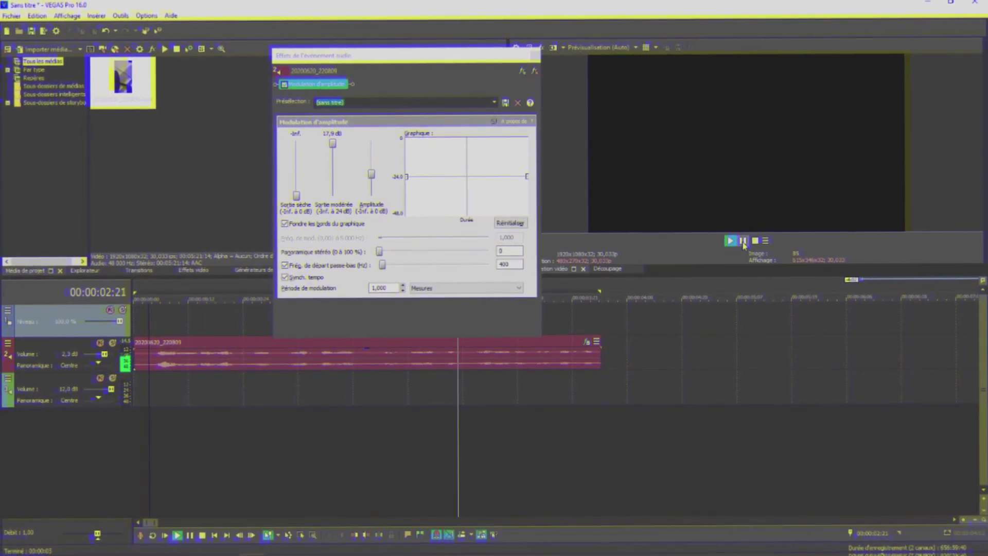
# Play the clip from near its start while toggling the Modulation d'amplitude effect to compare the sound
pyautogui.click(145, 328)
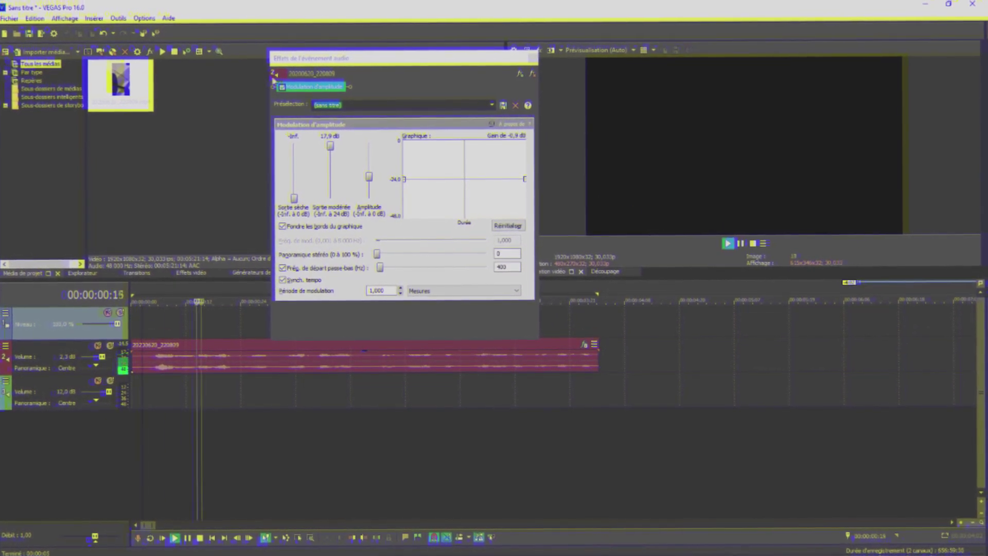
pyautogui.click(282, 87)
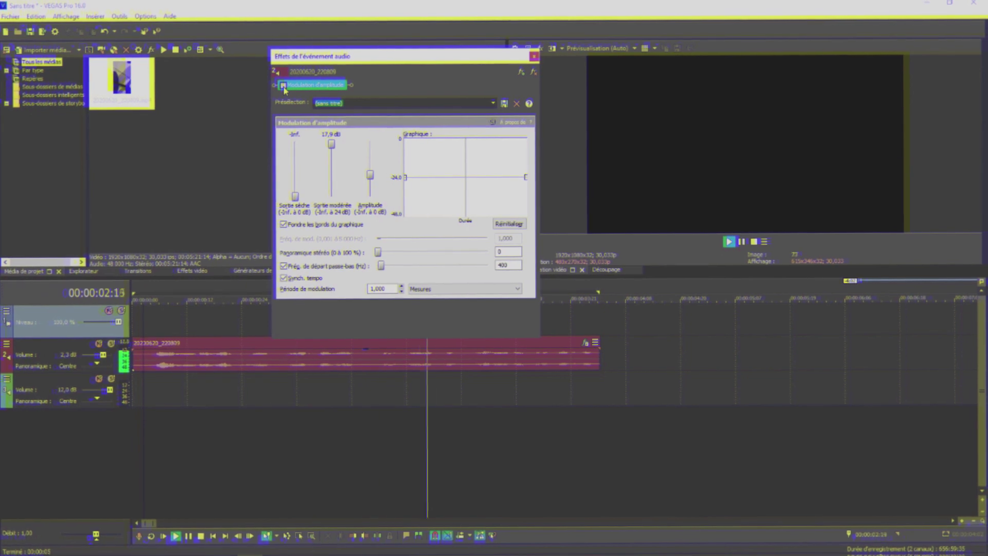
pyautogui.click(742, 244)
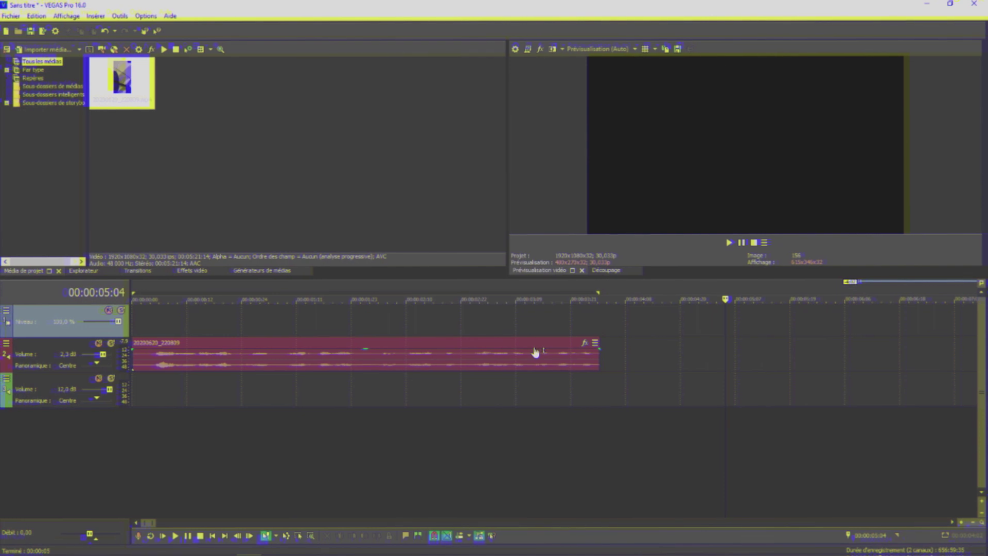
# Add the Filtre résonance effect to the audio event
pyautogui.click(499, 370)
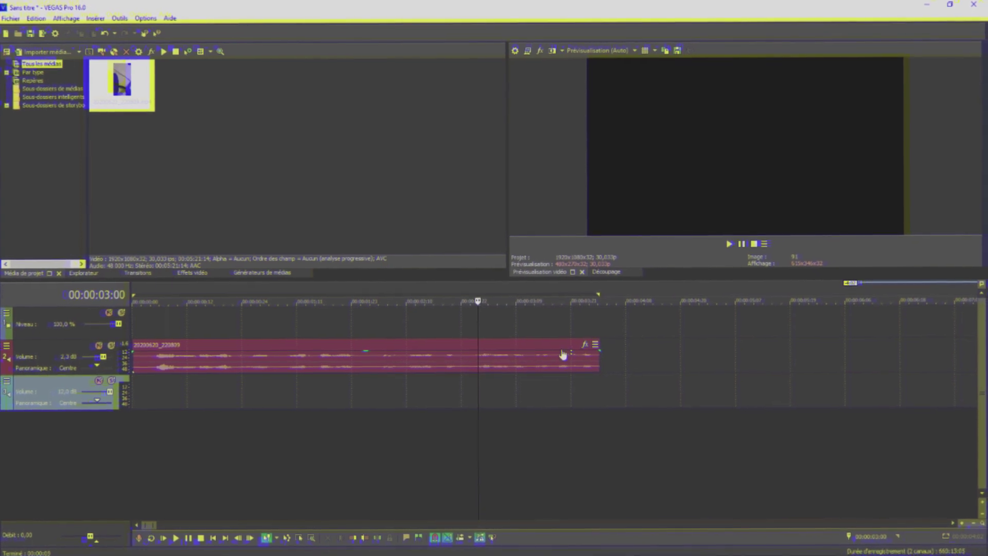
pyautogui.click(587, 344)
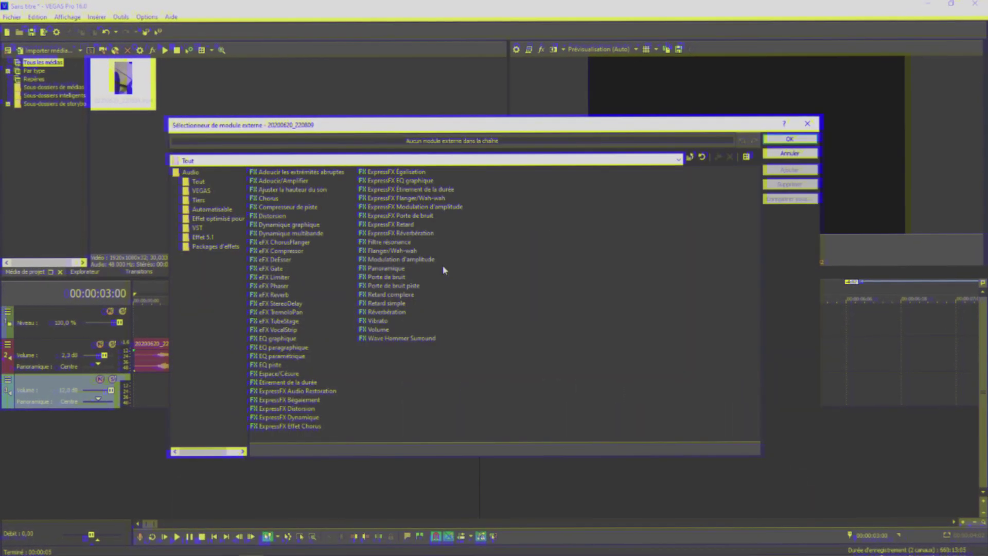
pyautogui.click(388, 241)
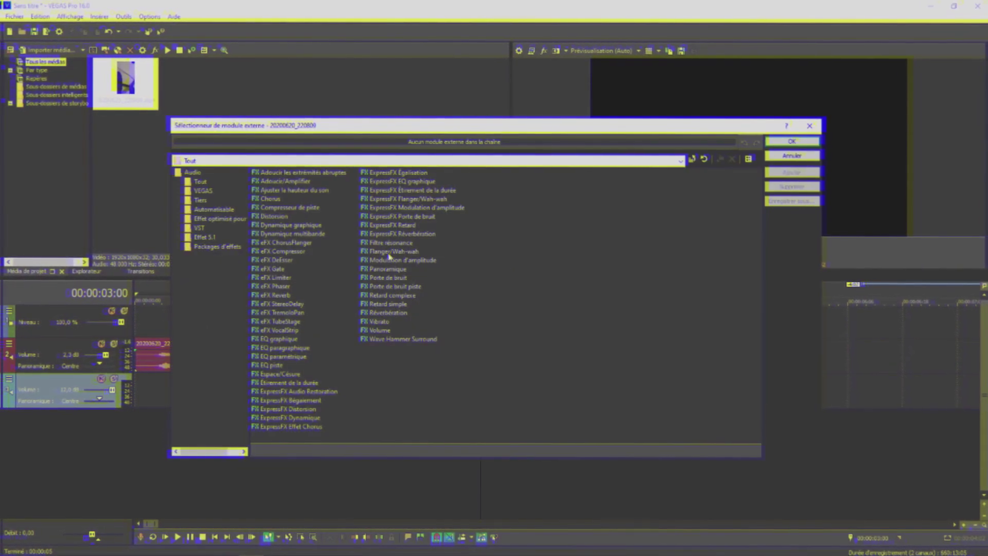
pyautogui.click(390, 242)
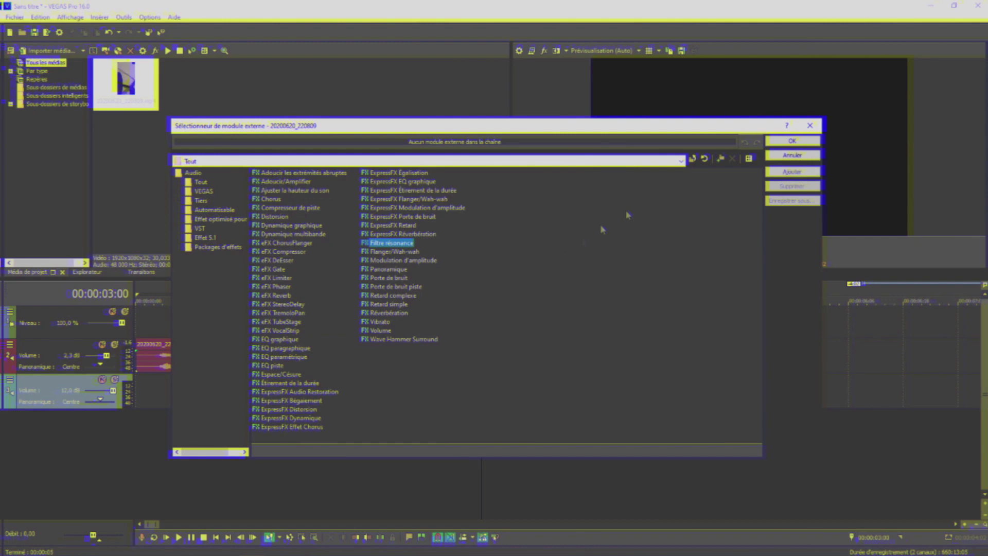
pyautogui.click(793, 171)
pyautogui.click(793, 139)
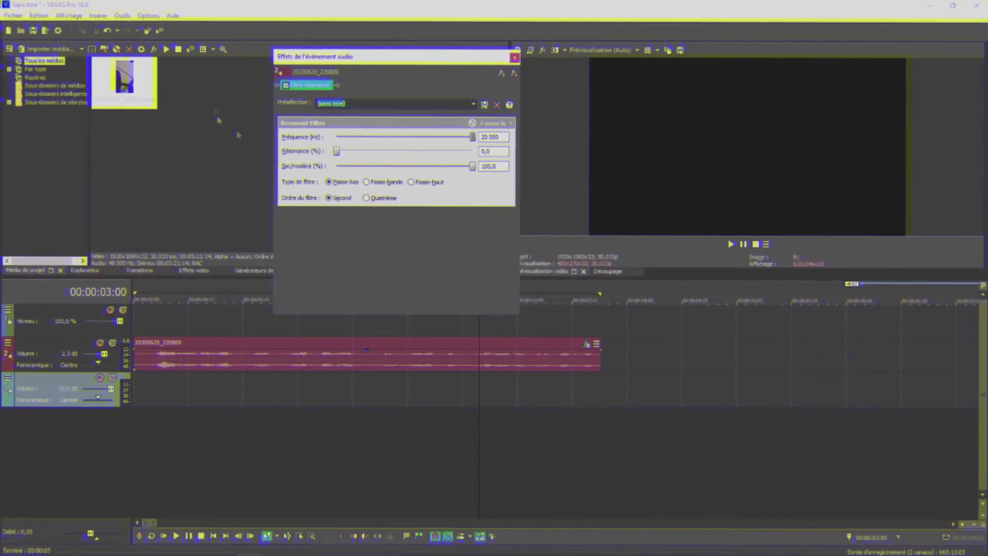
# Apply the "Radio d'ado dans la nuit" preset to the resonance filter and close the audio event effects window
pyautogui.click(475, 106)
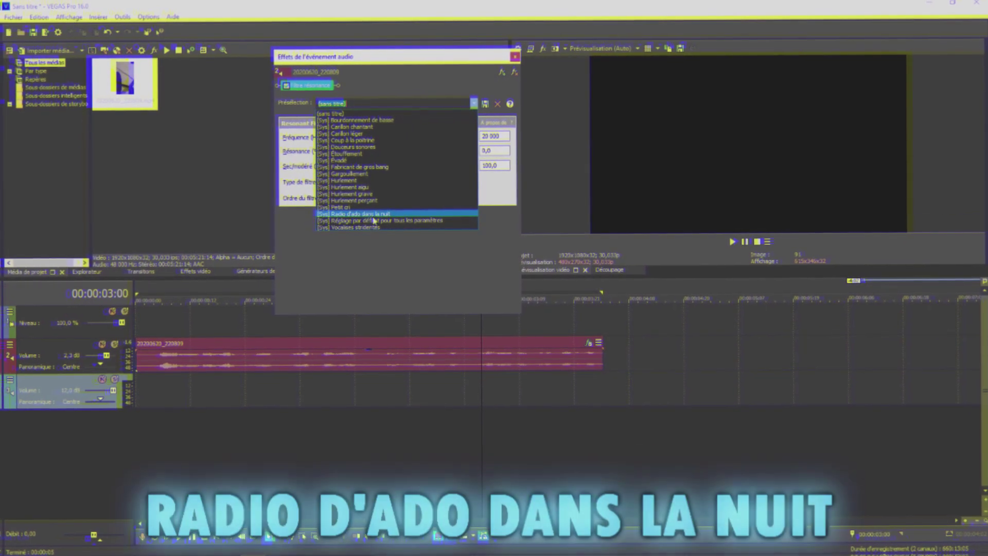
pyautogui.click(385, 215)
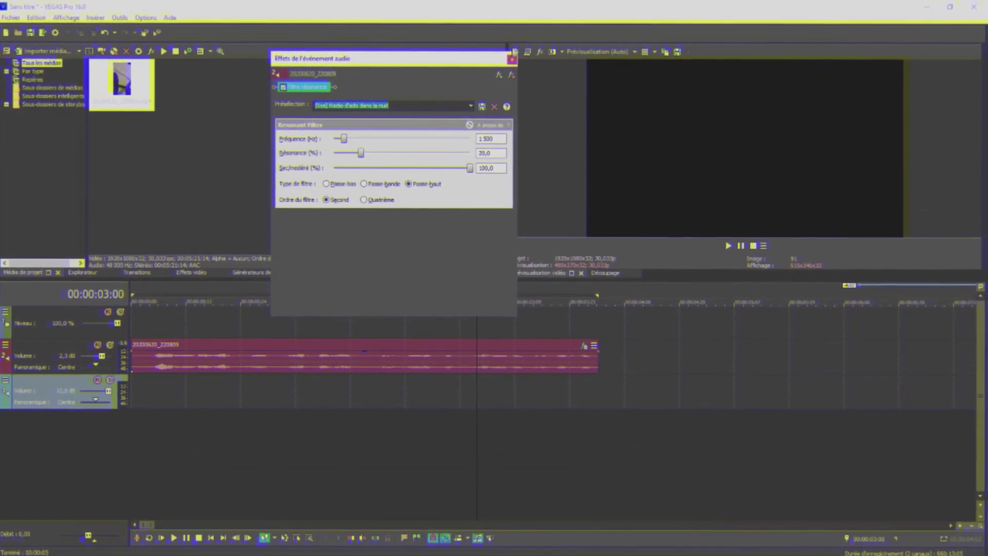
pyautogui.click(472, 106)
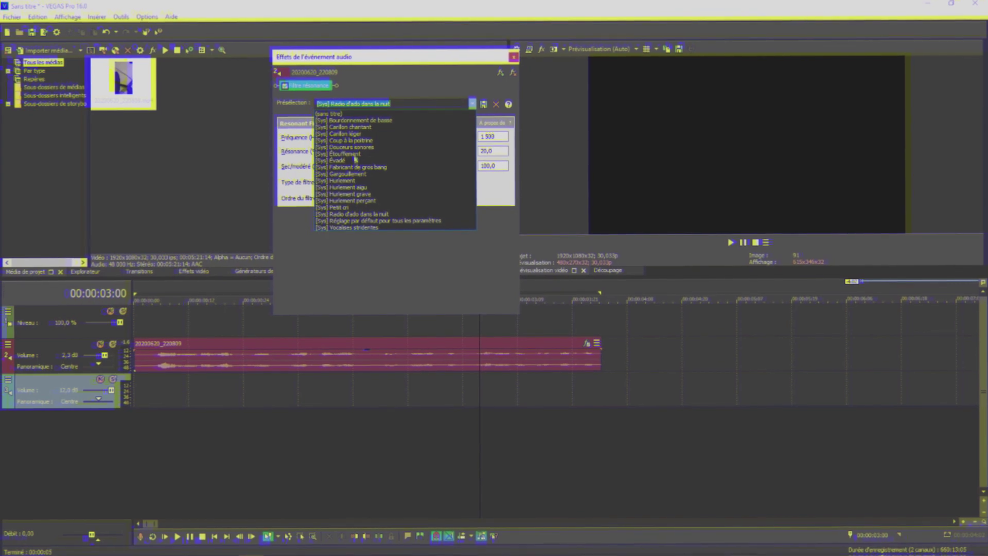
pyautogui.click(389, 215)
pyautogui.click(514, 58)
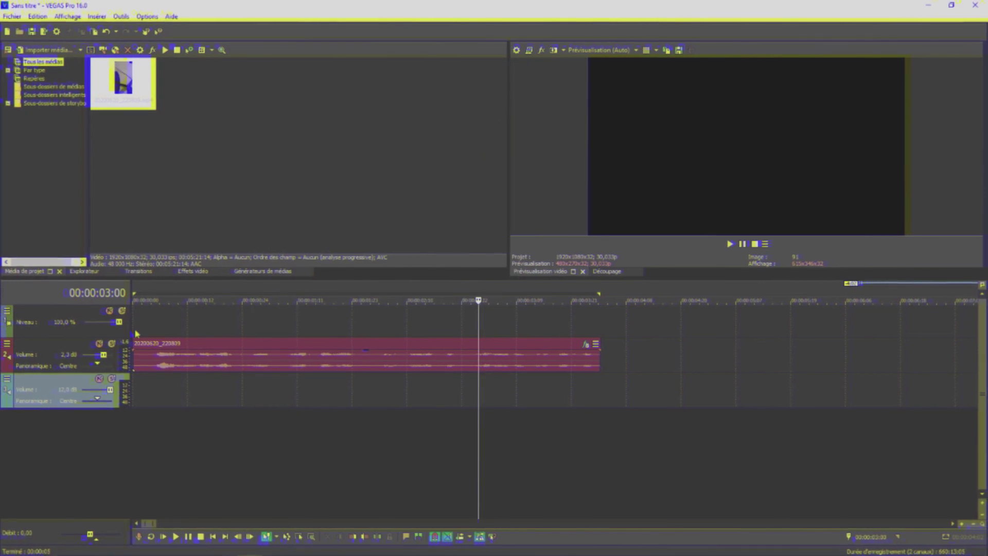
# Play the clip from near its start to listen to the resonance filter effect
pyautogui.click(148, 328)
pyautogui.click(732, 244)
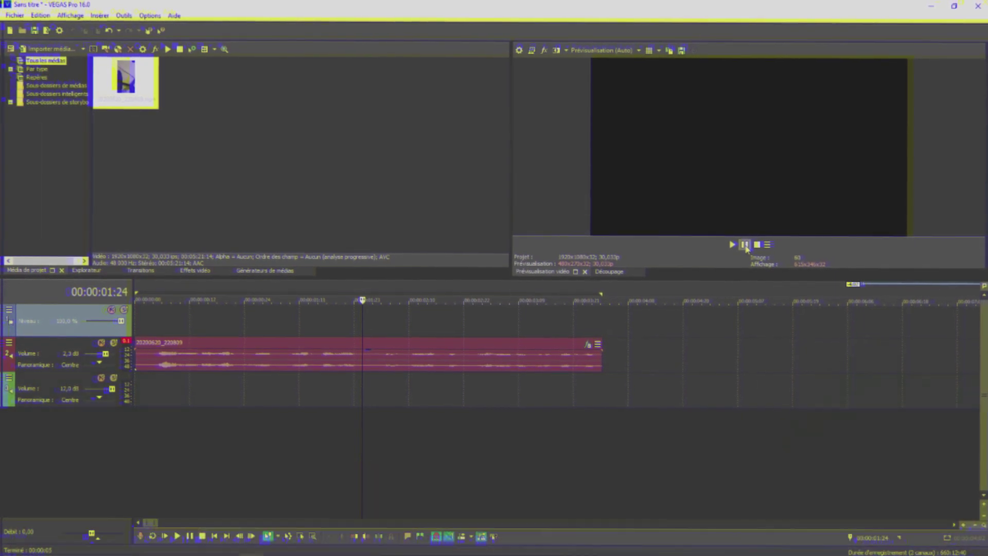
pyautogui.click(170, 322)
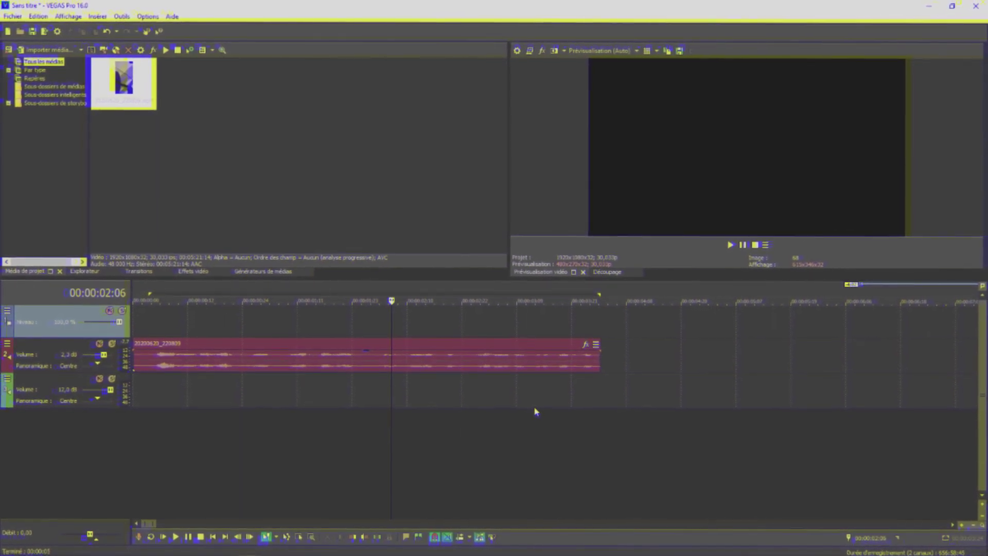
# Add the Volume effect to the audio event
pyautogui.click(585, 345)
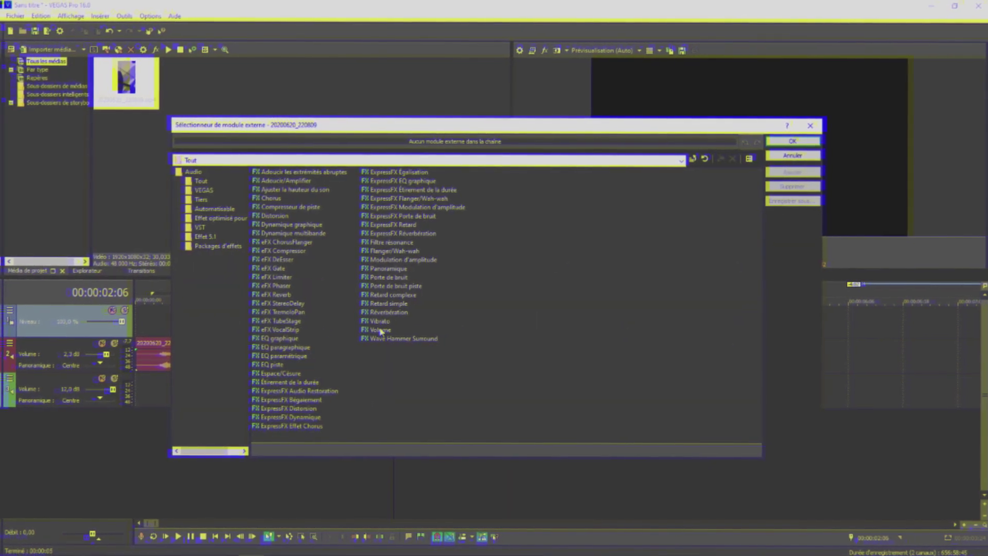
pyautogui.doubleClick(380, 330)
pyautogui.click(792, 141)
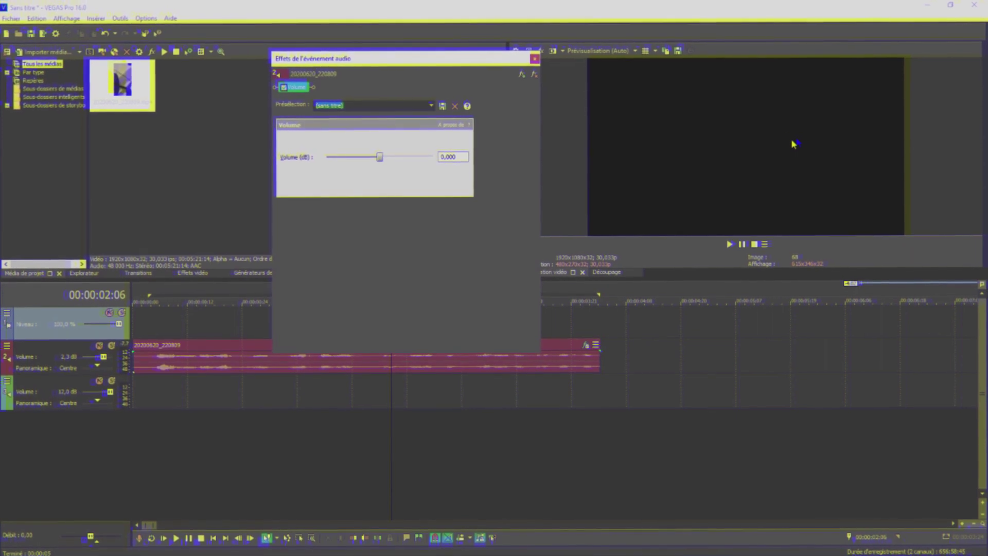
# Play the clip from near its start while raising the Volume effect's level to about 5.85 dB
pyautogui.click(154, 391)
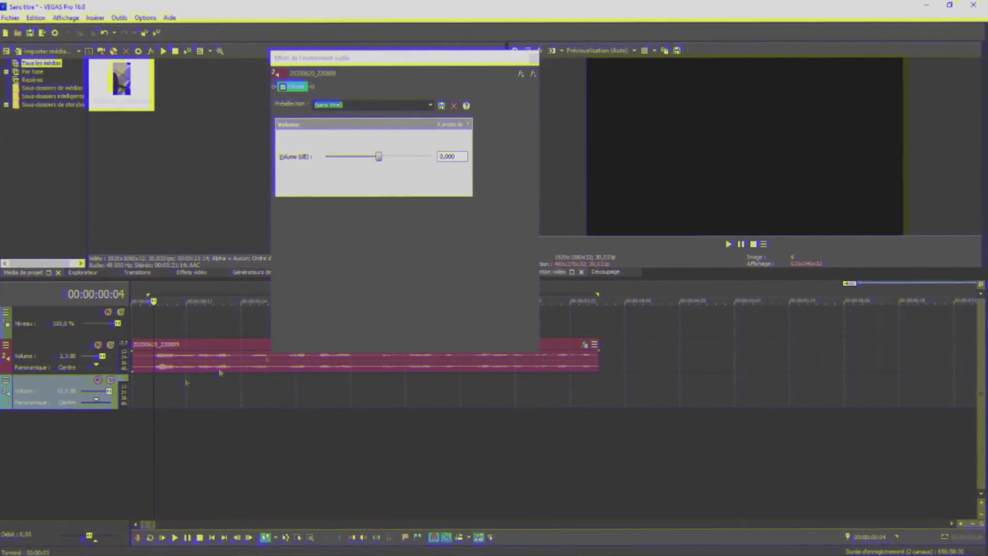
pyautogui.click(727, 244)
pyautogui.moveTo(392, 157); pyautogui.dragTo(424, 157)
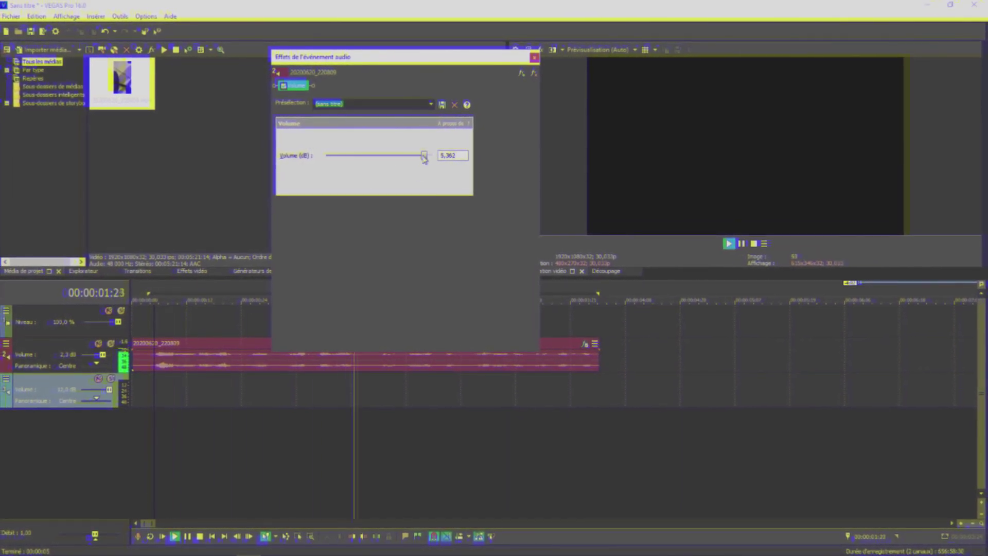
pyautogui.click(742, 243)
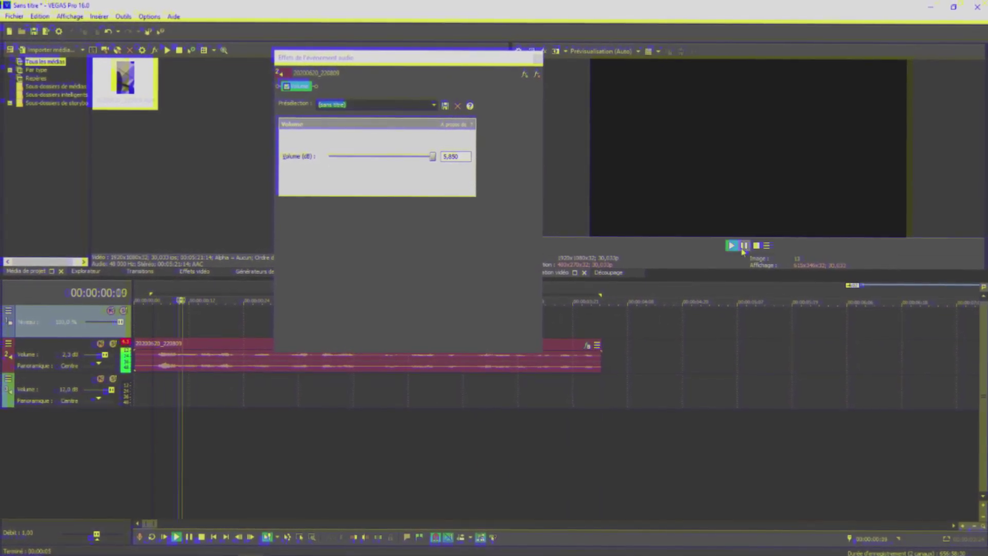
# Replay the clip from near its start, set the Volume effect to about -7.6 dB, and close the audio event effects window
pyautogui.click(149, 328)
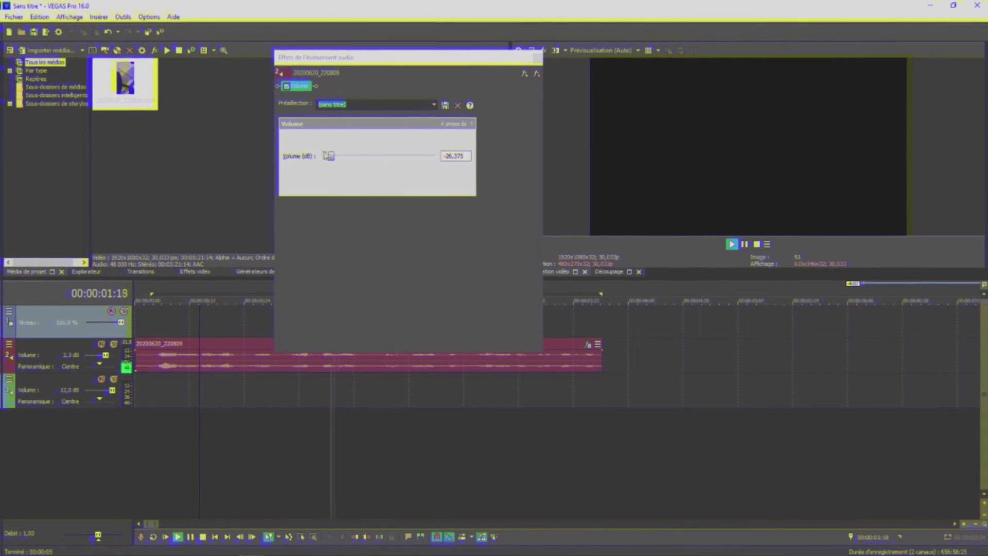
pyautogui.moveTo(331, 157); pyautogui.dragTo(350, 157)
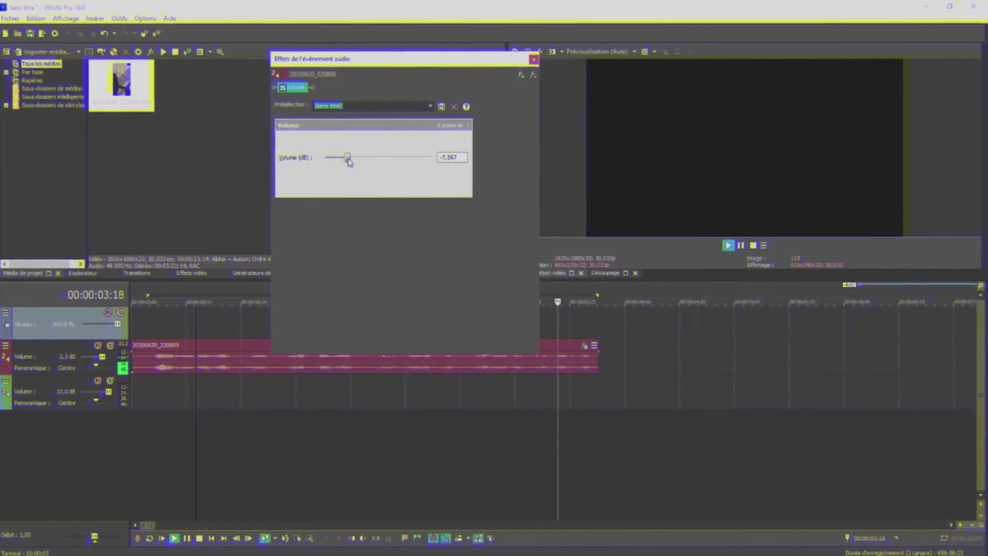
pyautogui.click(532, 59)
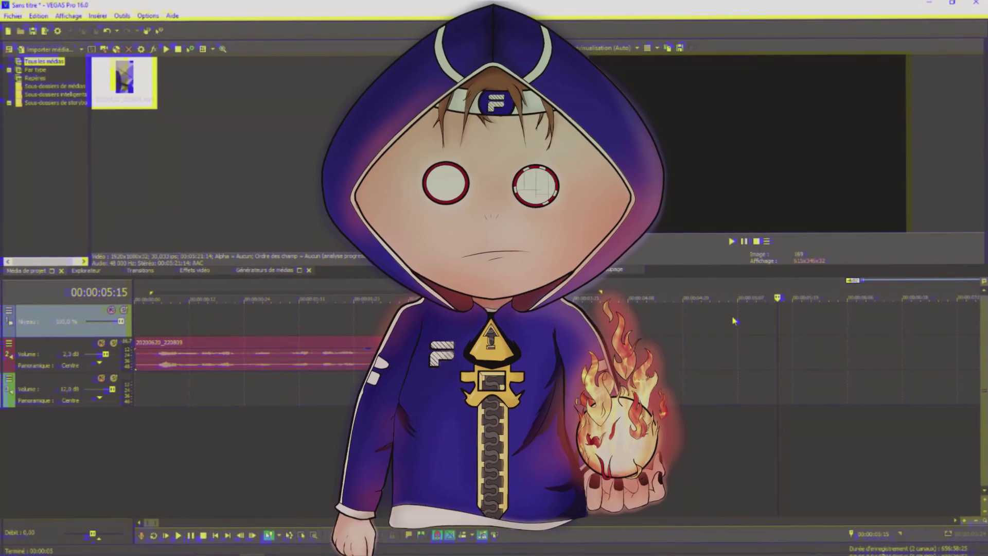